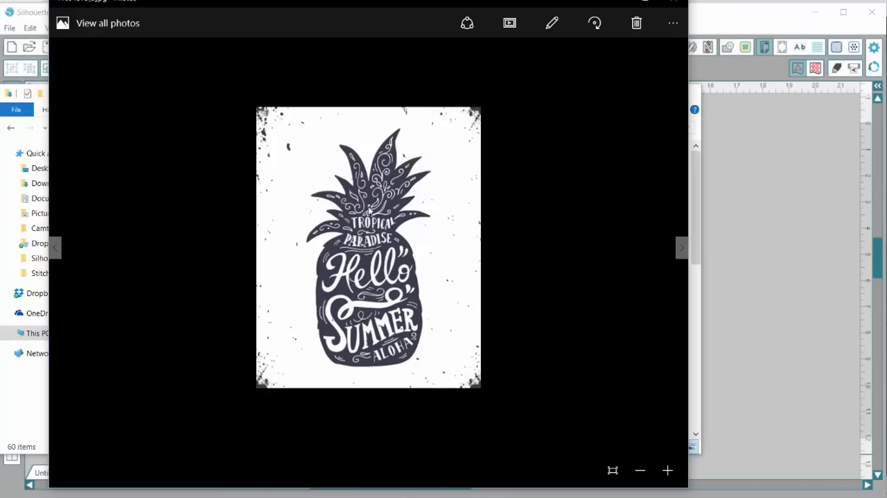
# Place the pineapple JPG from the Downloads folder on the design page and enlarge it to about 3.8 by 4.75 in
pyautogui.click(672, 2)
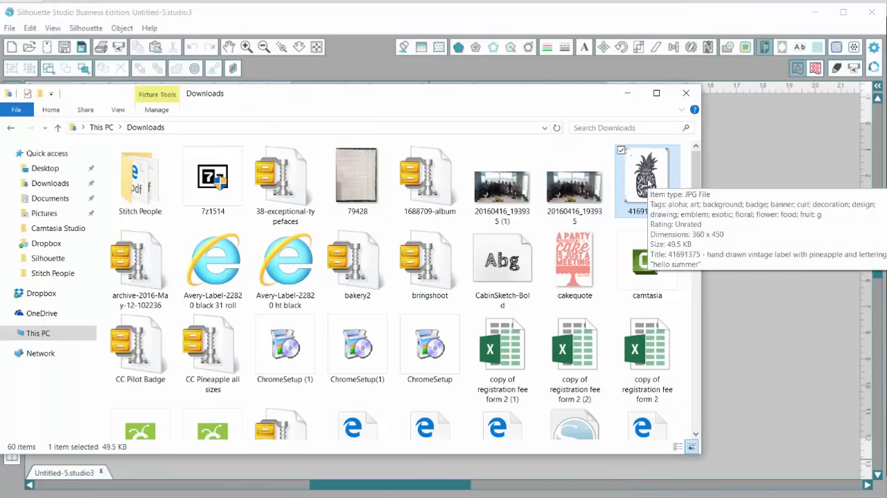
pyautogui.moveTo(648, 180); pyautogui.dragTo(345, 183)
pyautogui.click(684, 93)
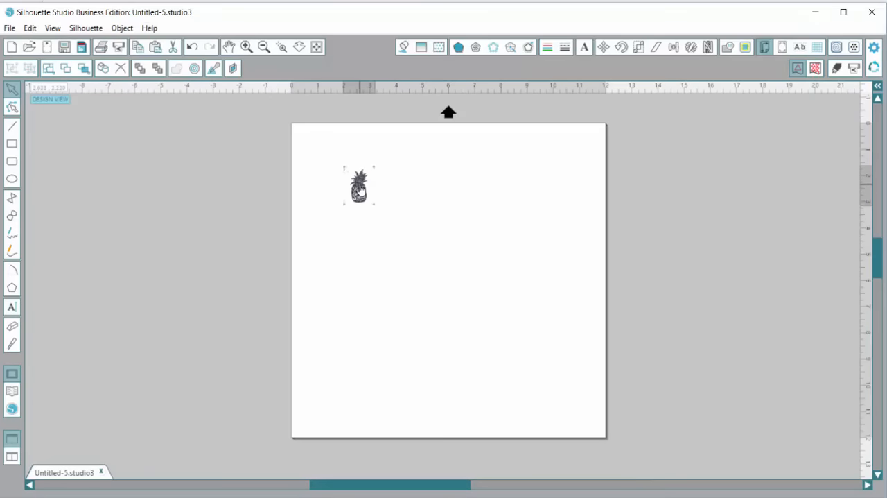
pyautogui.click(363, 191)
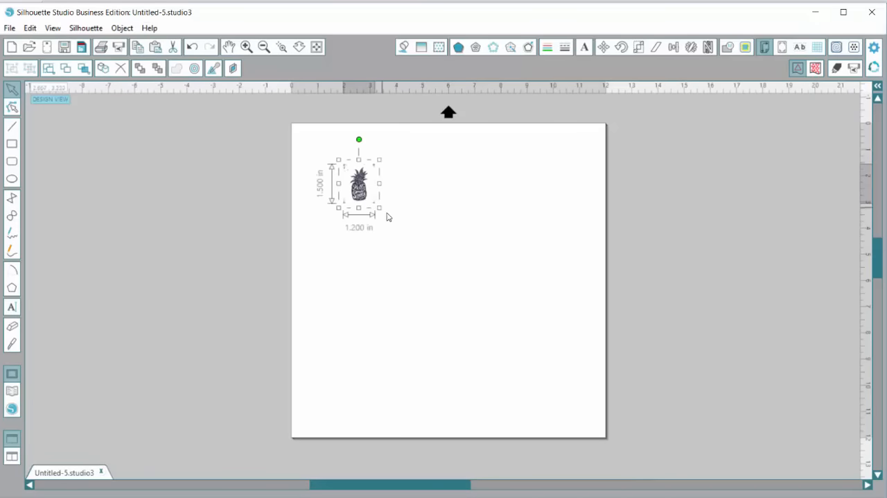
pyautogui.moveTo(380, 208); pyautogui.dragTo(447, 294)
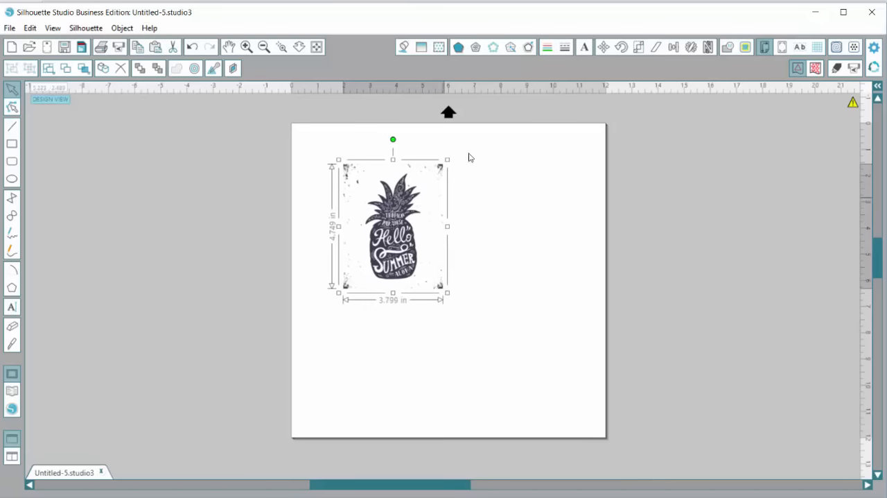
# Define a trace area of about 4.1 by 4.96 in enclosing the whole pineapple image
pyautogui.click(746, 47)
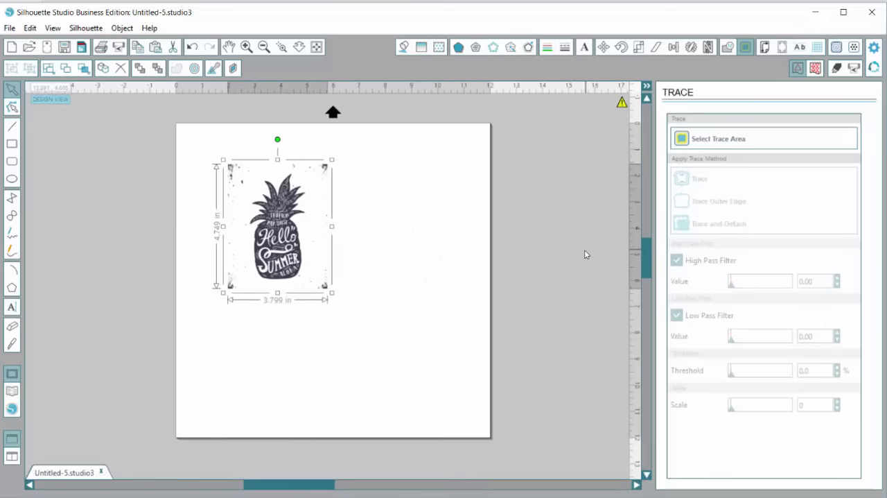
pyautogui.click(718, 141)
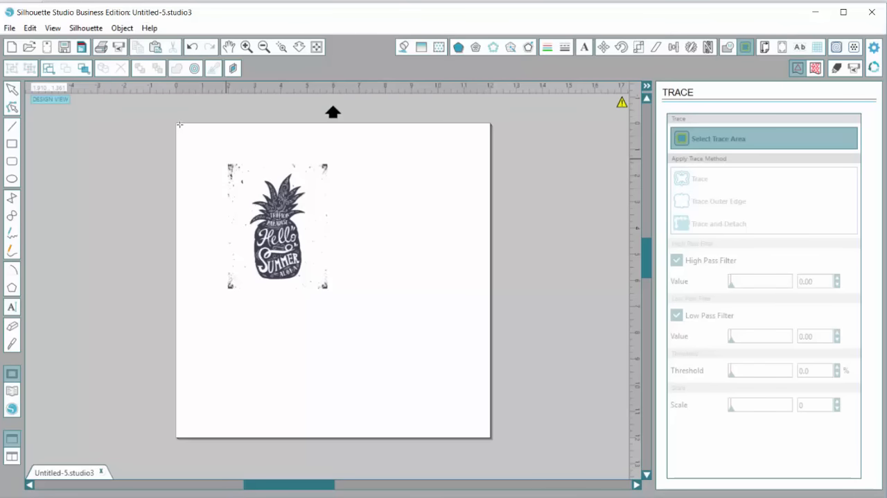
pyautogui.moveTo(226, 158)
pyautogui.mouseDown()
pyautogui.moveTo(325, 300)
pyautogui.moveTo(335, 255)
pyautogui.mouseUp()
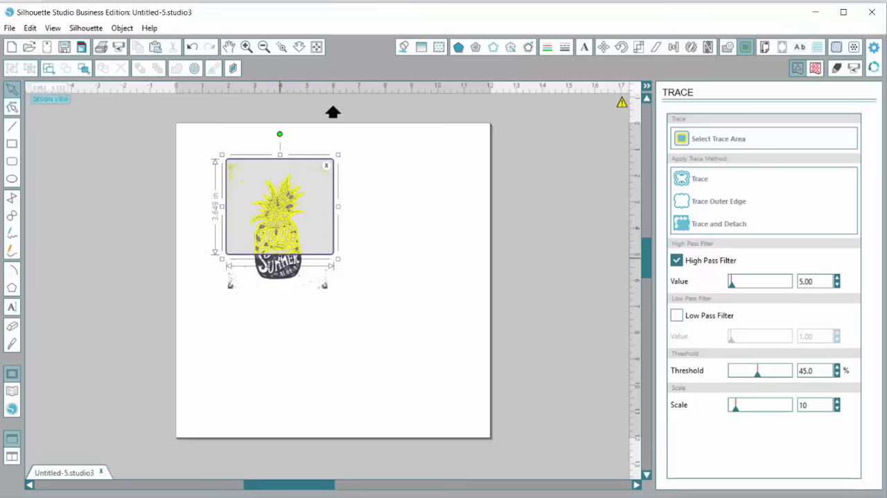
pyautogui.moveTo(280, 259); pyautogui.dragTo(280, 289)
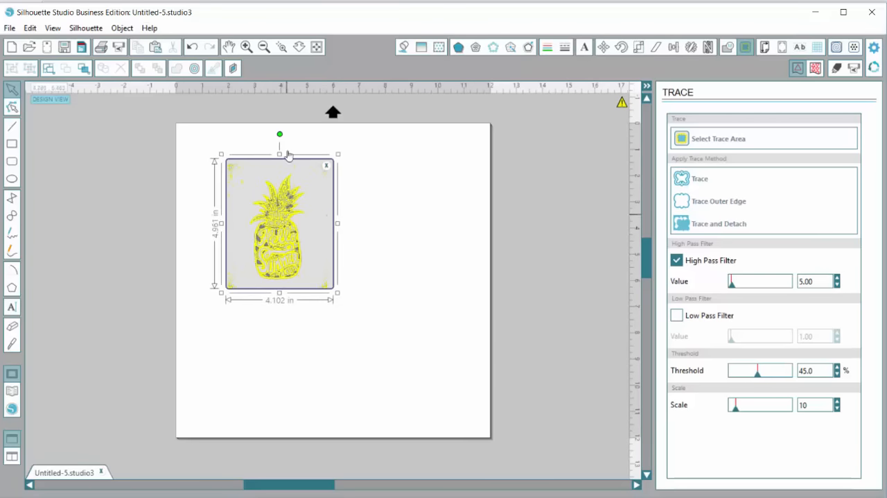
# Raise the trace's High Pass Filter value to 10.00 for the pineapple image
pyautogui.click(246, 46)
pyautogui.click(247, 46)
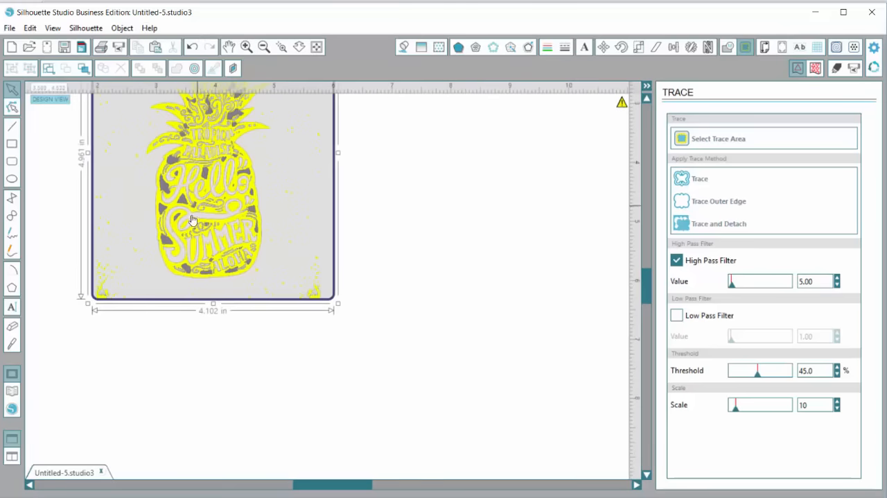
pyautogui.scroll(3, 192, 221)
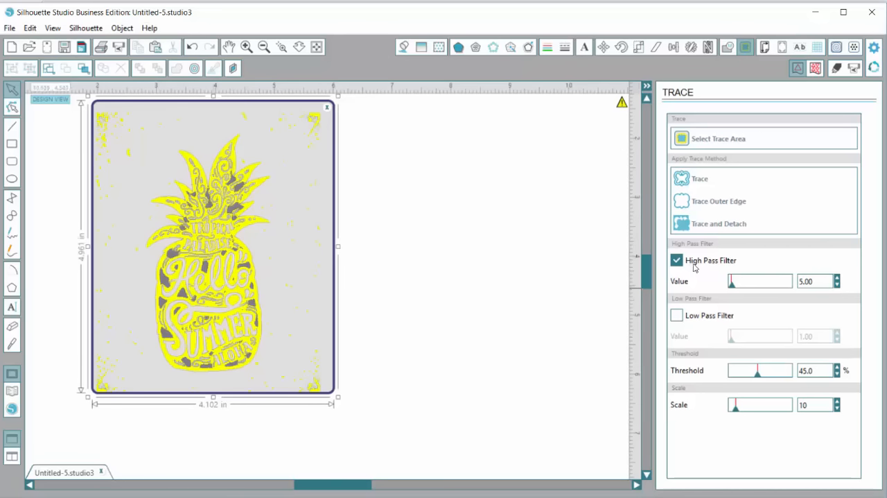
pyautogui.click(836, 277)
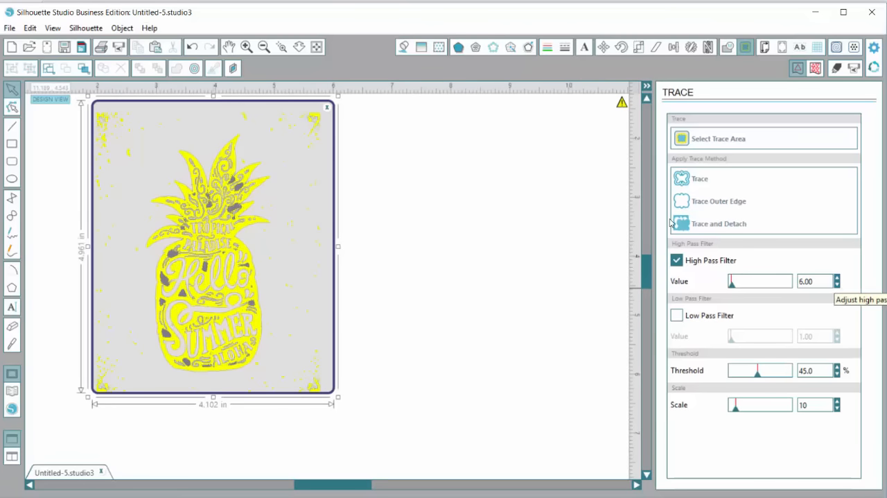
pyautogui.click(836, 277)
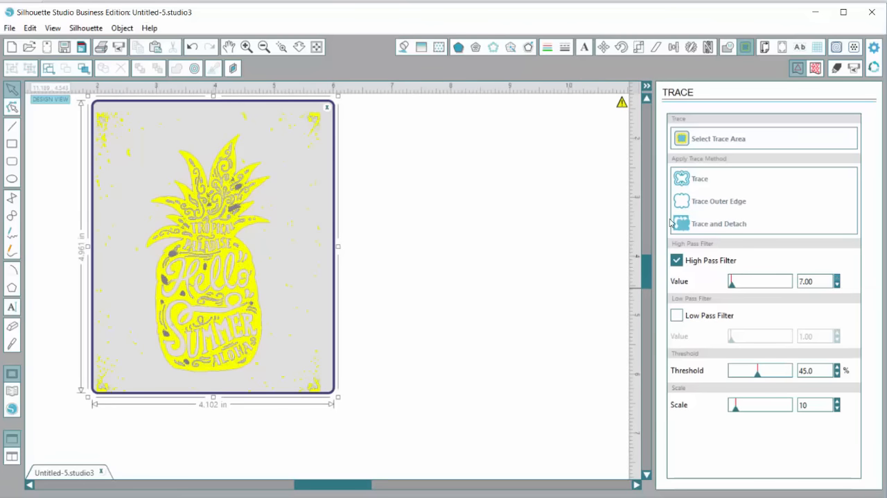
pyautogui.click(836, 277)
pyautogui.click(837, 278)
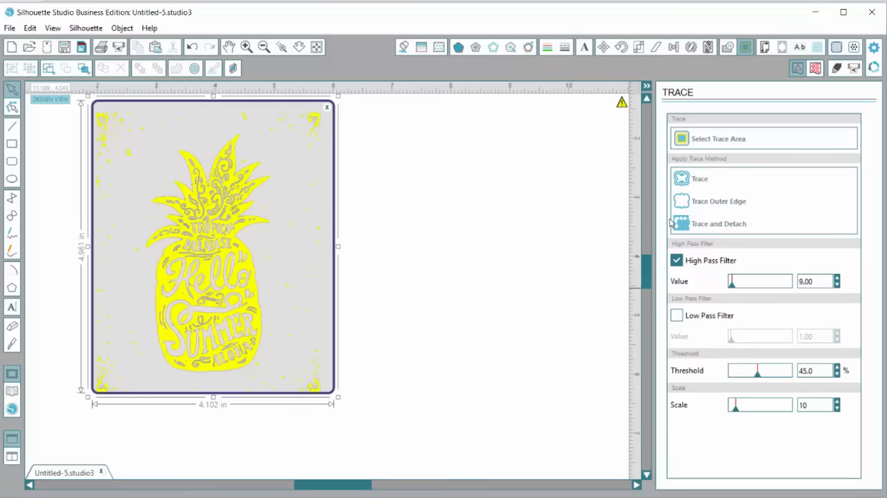
pyautogui.click(837, 277)
# Try an outer-edge trace of the pineapple, move the source image aside, and undo both actions
pyautogui.moveTo(237, 267)
pyautogui.mouseDown()
pyautogui.moveTo(416, 313)
pyautogui.moveTo(517, 306)
pyautogui.mouseUp()
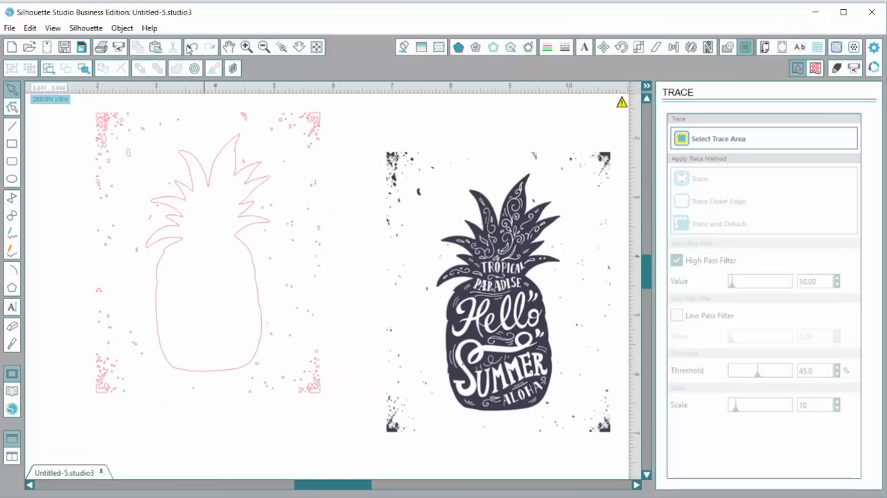
pyautogui.click(192, 47)
pyautogui.click(191, 47)
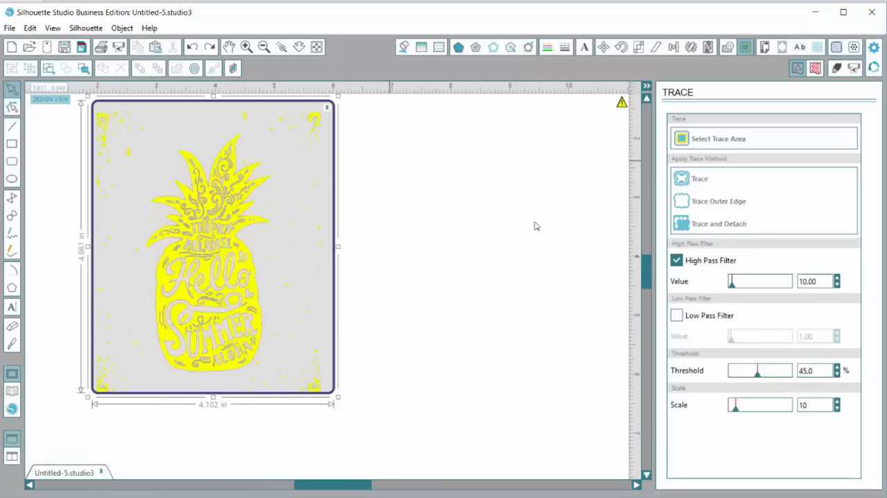
# Trace the full pineapple artwork with the Trace method, move the original image off the outlines and delete it
pyautogui.click(703, 183)
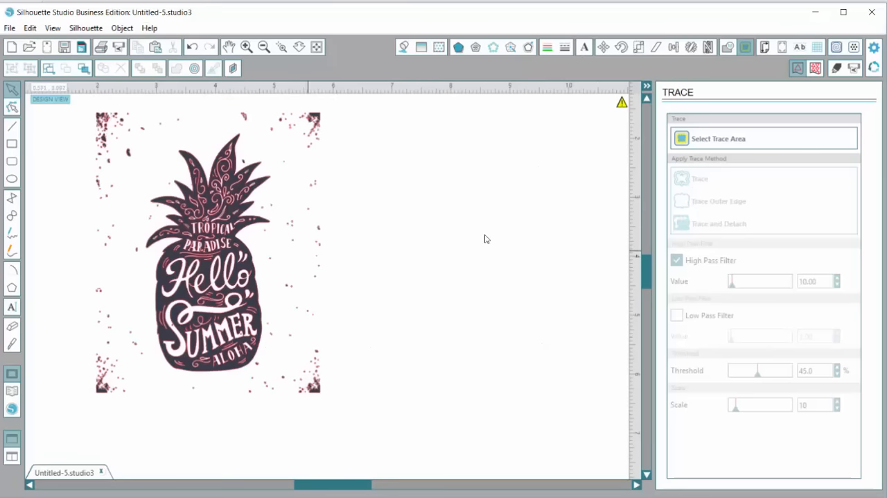
pyautogui.moveTo(195, 224)
pyautogui.mouseDown()
pyautogui.moveTo(198, 239)
pyautogui.moveTo(393, 361)
pyautogui.moveTo(456, 267)
pyautogui.mouseUp()
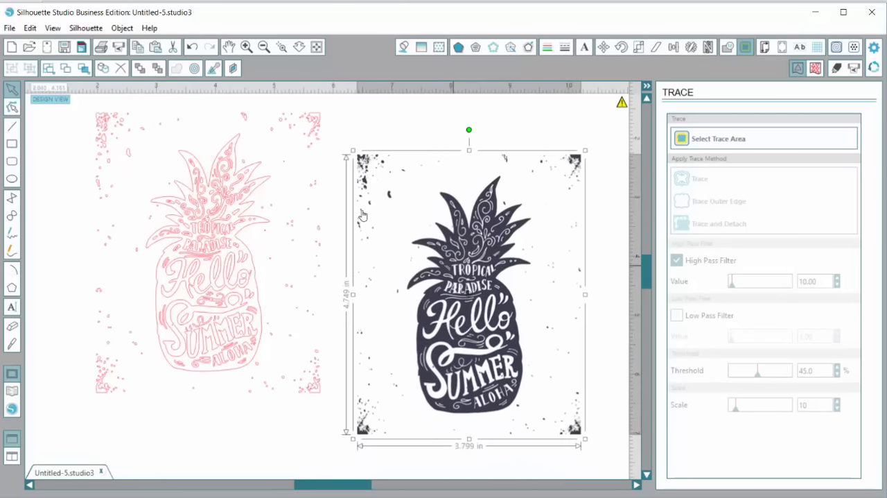
pyautogui.press('Delete')
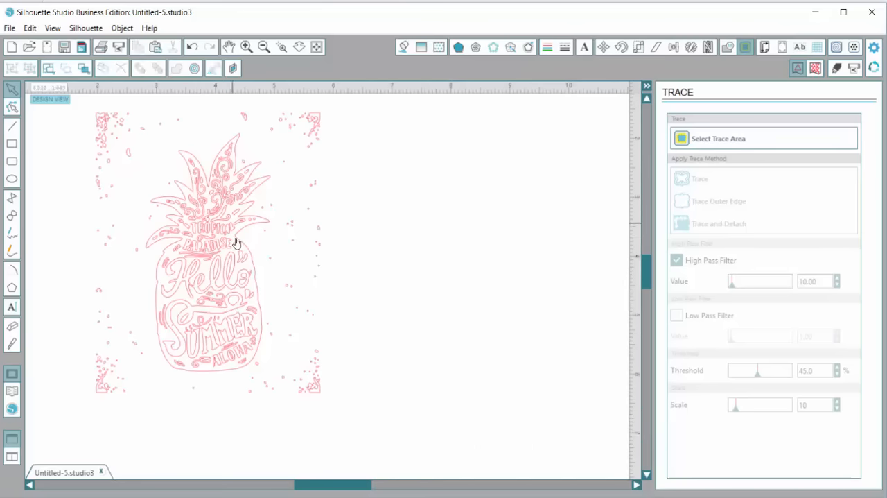
# Shift the traced artwork toward the middle of the page and release its compound path
pyautogui.click(234, 243)
pyautogui.moveTo(176, 187); pyautogui.dragTo(276, 255)
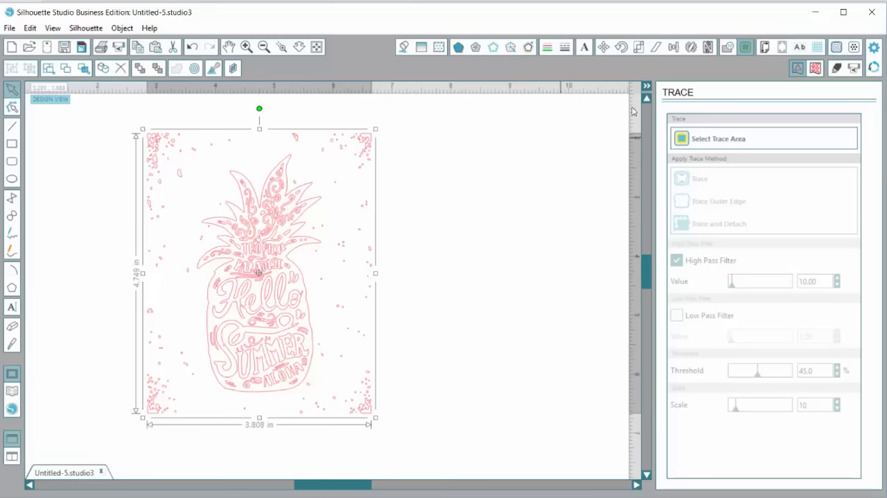
pyautogui.rightClick(253, 209)
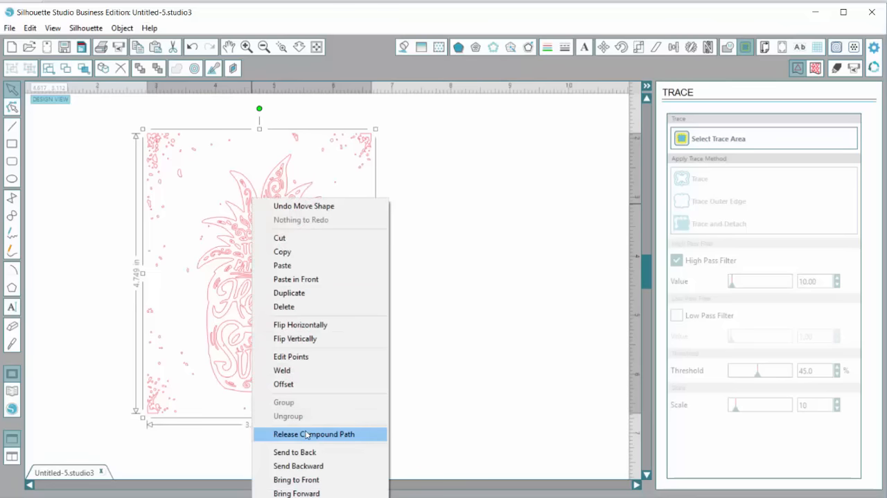
pyautogui.press('Return')
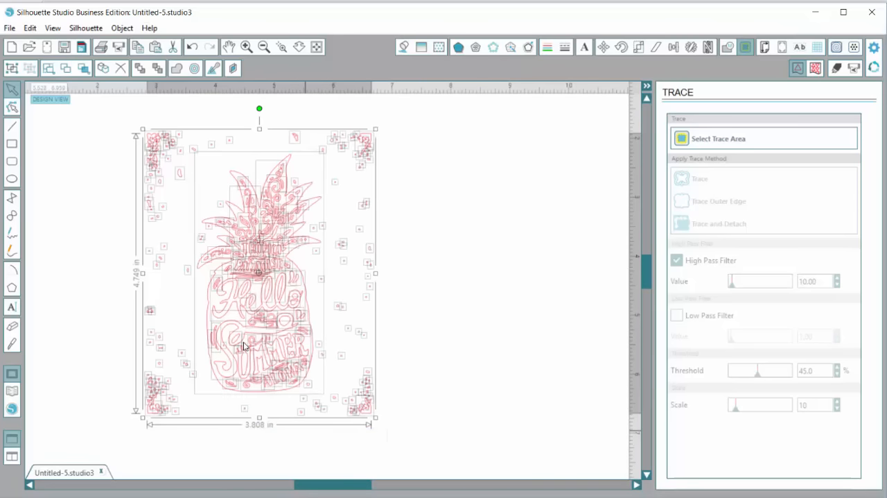
# Delete the stray specks and corner marks along the left, top, right and bottom margins around the pineapple outline
pyautogui.click(401, 247)
pyautogui.moveTo(123, 126)
pyautogui.mouseDown()
pyautogui.moveTo(190, 204)
pyautogui.moveTo(185, 415)
pyautogui.moveTo(199, 433)
pyautogui.mouseUp()
pyautogui.press('Delete')
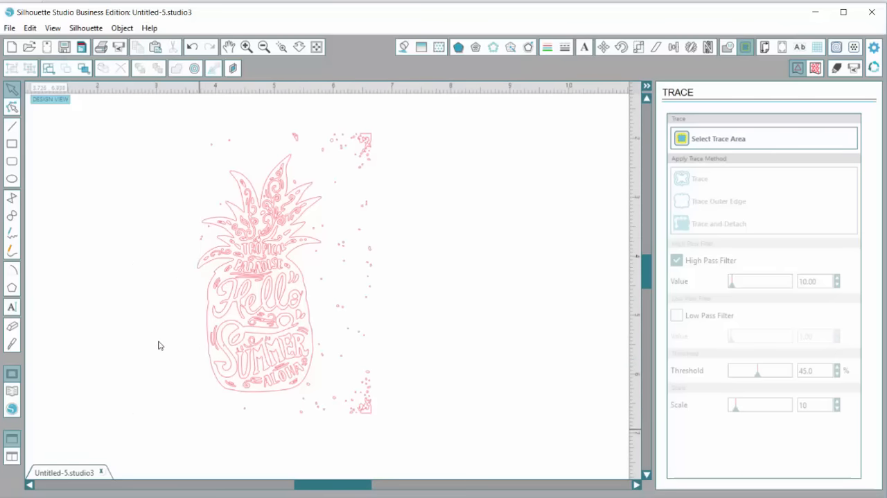
pyautogui.moveTo(179, 119); pyautogui.dragTo(421, 171)
pyautogui.press('Delete')
pyautogui.moveTo(321, 144)
pyautogui.mouseDown()
pyautogui.moveTo(406, 447)
pyautogui.moveTo(180, 394)
pyautogui.mouseUp()
pyautogui.press('Delete')
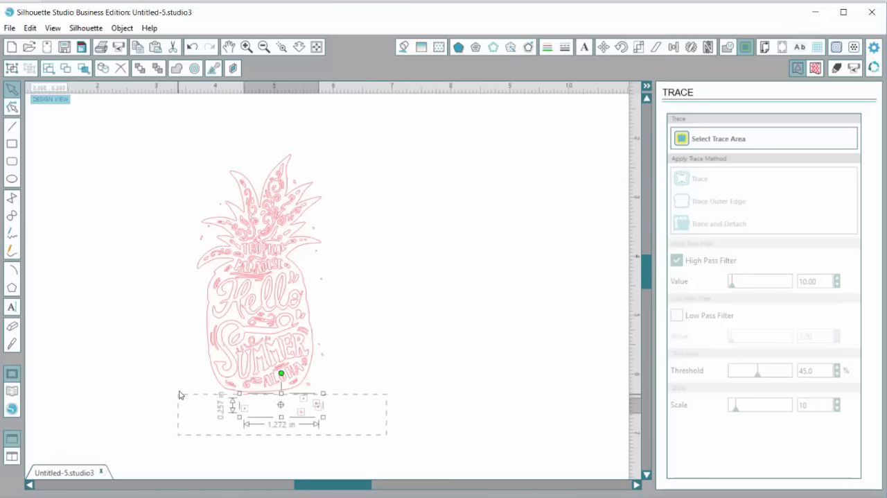
pyautogui.press('Delete')
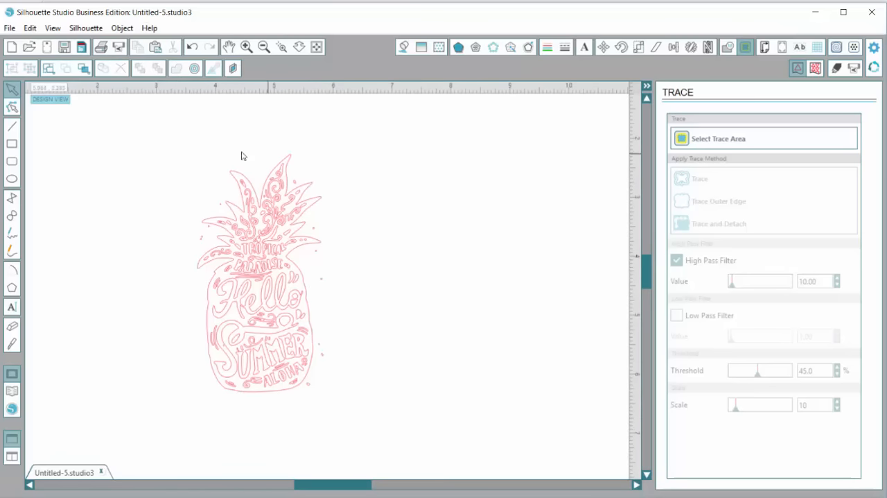
# Delete the crown's inner scrollwork, the word TROPICAL, and the remaining specks beside the leaves and fruit body
pyautogui.moveTo(171, 144)
pyautogui.mouseDown()
pyautogui.moveTo(324, 232)
pyautogui.moveTo(350, 271)
pyautogui.mouseUp()
pyautogui.press('Delete')
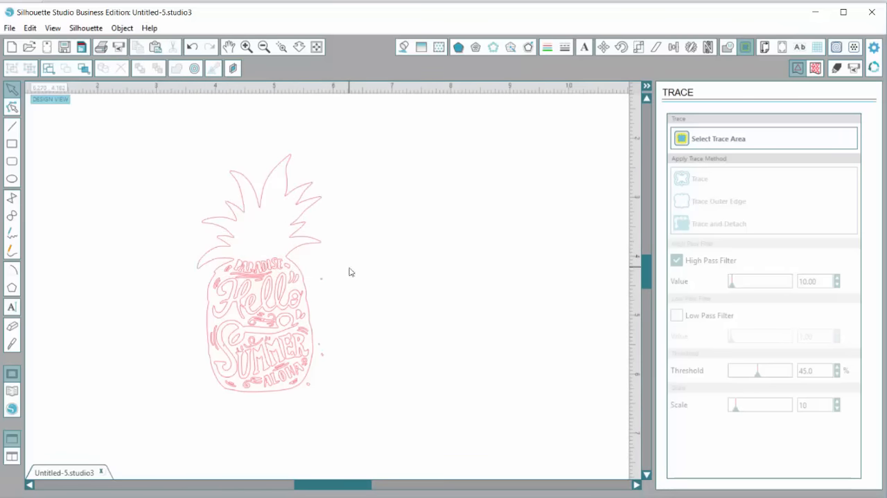
pyautogui.moveTo(349, 415)
pyautogui.mouseDown()
pyautogui.moveTo(316, 400)
pyautogui.moveTo(307, 376)
pyautogui.mouseUp()
pyautogui.moveTo(365, 368)
pyautogui.mouseDown()
pyautogui.moveTo(315, 331)
pyautogui.moveTo(312, 280)
pyautogui.mouseUp()
pyautogui.press('Delete')
# Delete all letters of the word PARADISE and the small accent marks beside it
pyautogui.scroll(5, 222, 206)
pyautogui.scroll(-2, 174, 188)
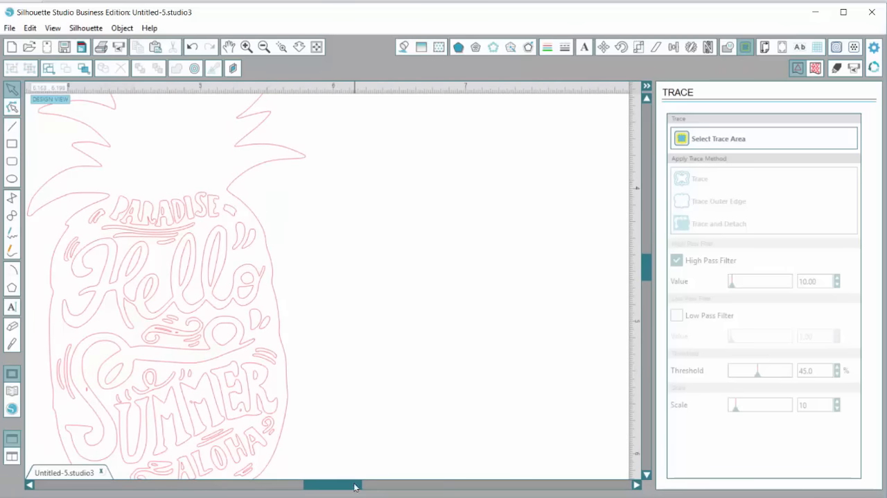
pyautogui.scroll(-2, 312, 348)
pyautogui.scroll(1, 286, 324)
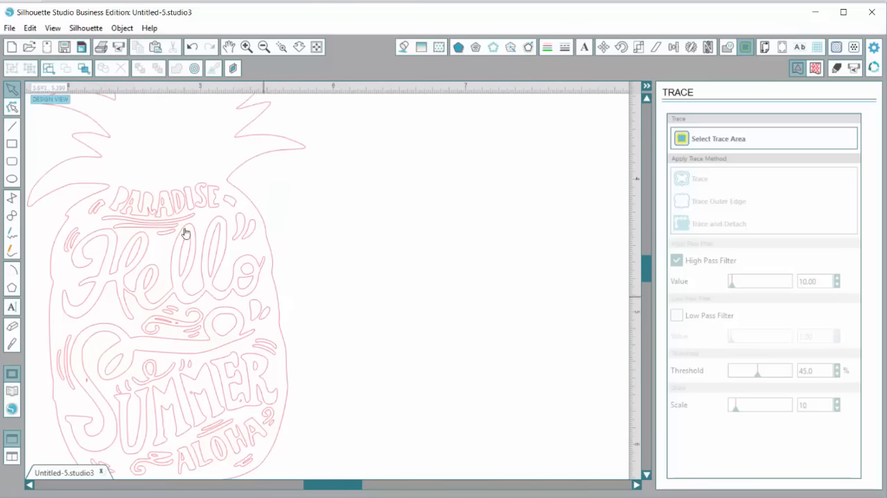
pyautogui.moveTo(50, 136); pyautogui.dragTo(248, 221)
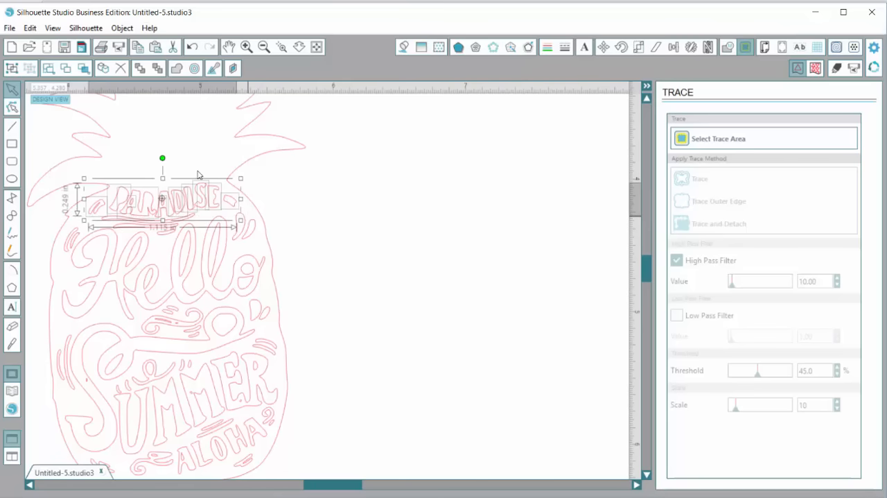
pyautogui.press('Delete')
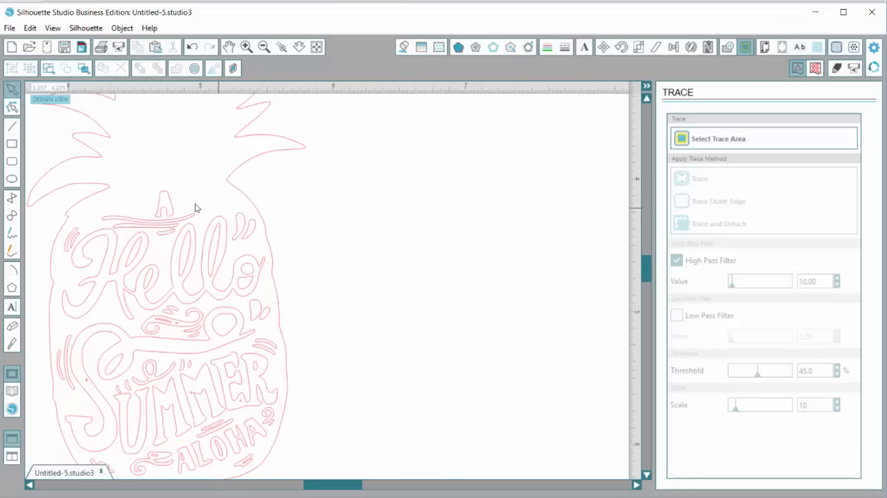
pyautogui.click(168, 202)
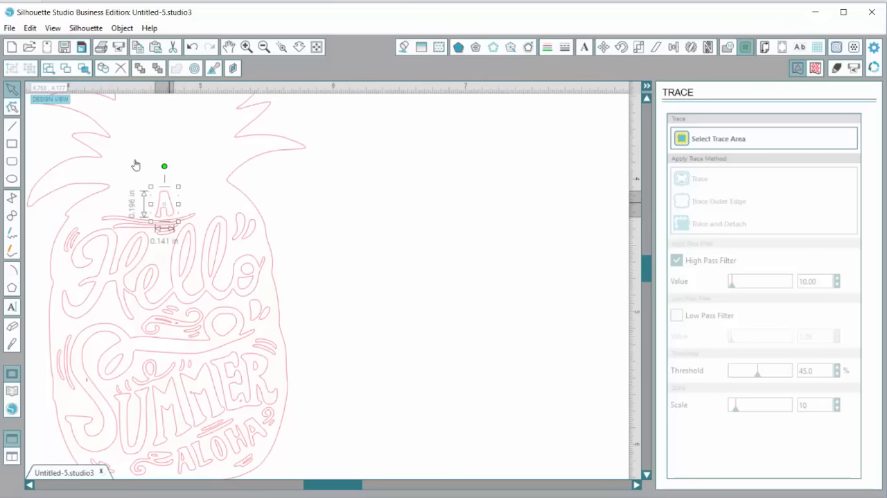
pyautogui.press('Delete')
# Delete the tiny inner slivers in the swirl ornament between Hello and SUMMER
pyautogui.scroll(-1, 169, 206)
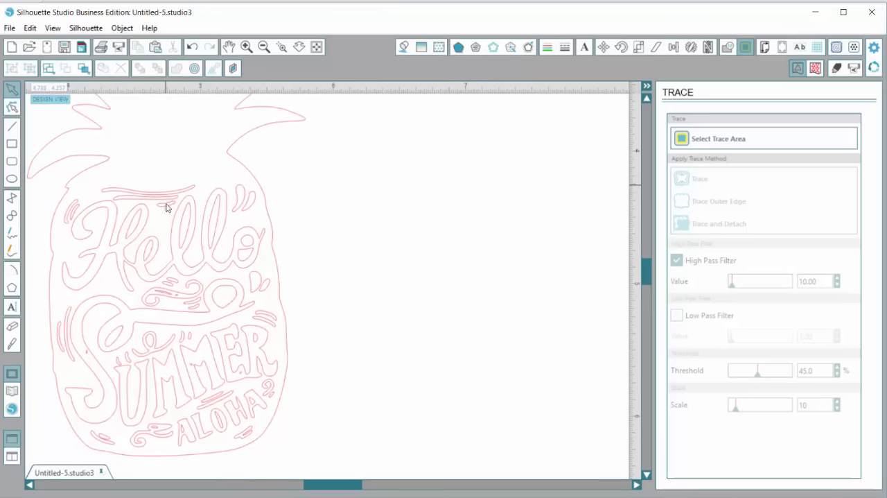
pyautogui.scroll(-1, 178, 210)
pyautogui.click(170, 256)
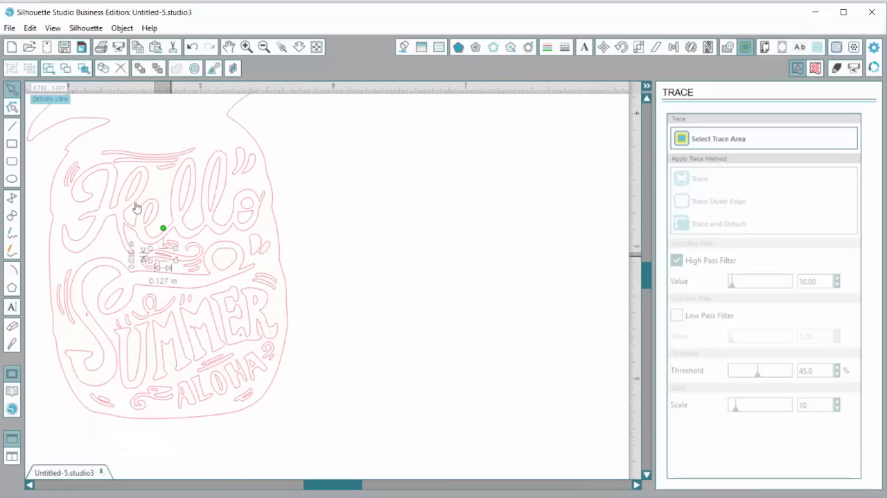
pyautogui.press('Delete')
pyautogui.click(176, 258)
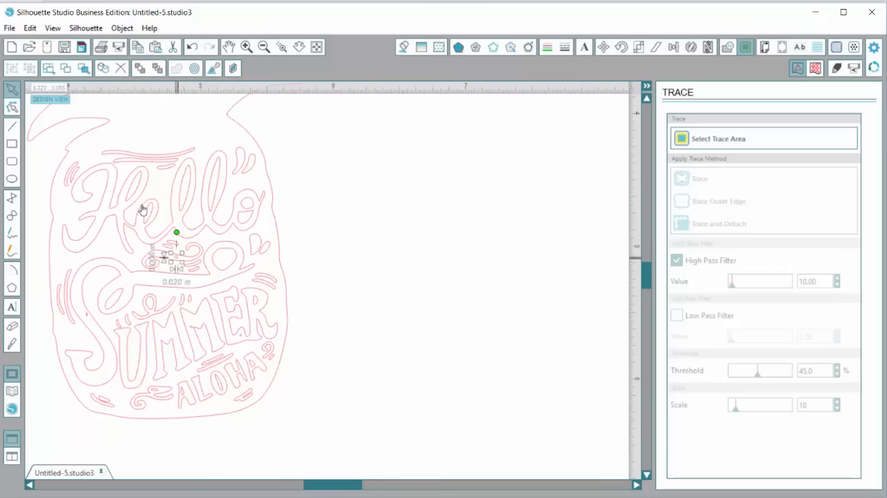
pyautogui.press('Delete')
# Delete the speck inside the S of SUMMER and the swirl ornament beside ALOHA
pyautogui.scroll(-1, 216, 244)
pyautogui.scroll(-1, 216, 245)
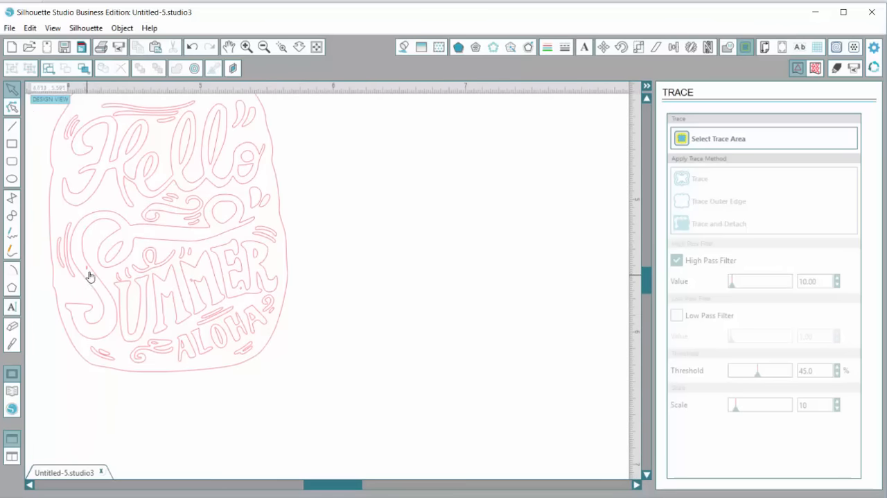
pyautogui.click(85, 272)
pyautogui.press('Delete')
pyautogui.scroll(-1, 192, 238)
pyautogui.click(154, 328)
pyautogui.press('Delete')
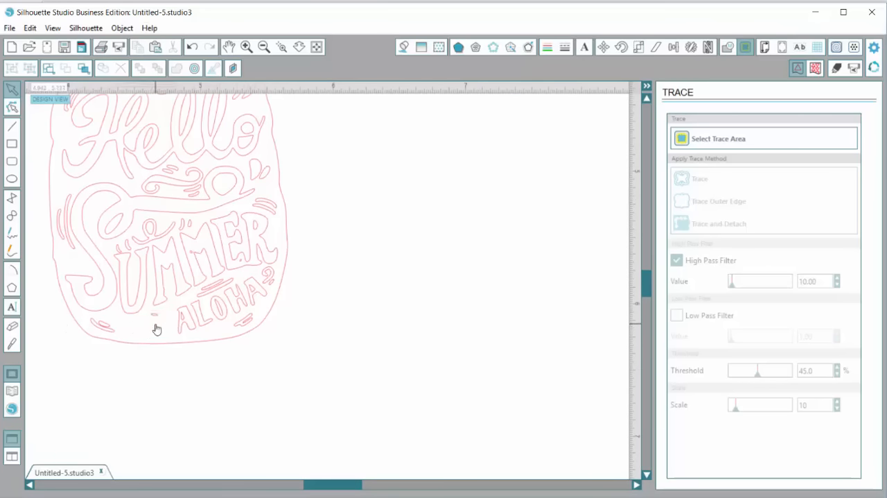
# Delete the small dash beneath SUMMER, all letters of the word ALOHA, and the accent mark beside it
pyautogui.click(155, 316)
pyautogui.press('Delete')
pyautogui.moveTo(290, 314); pyautogui.dragTo(156, 315)
pyautogui.moveTo(320, 378); pyautogui.dragTo(160, 298)
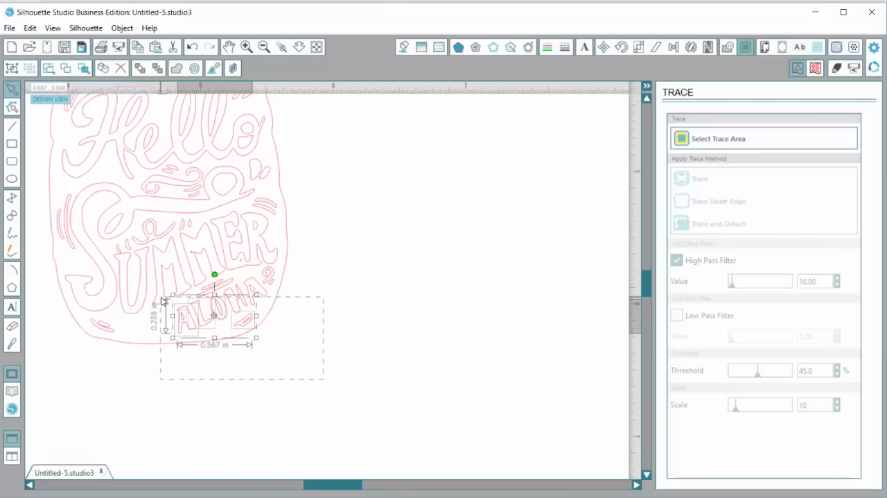
pyautogui.press('Delete')
pyautogui.moveTo(303, 335); pyautogui.dragTo(204, 281)
pyautogui.press('Delete')
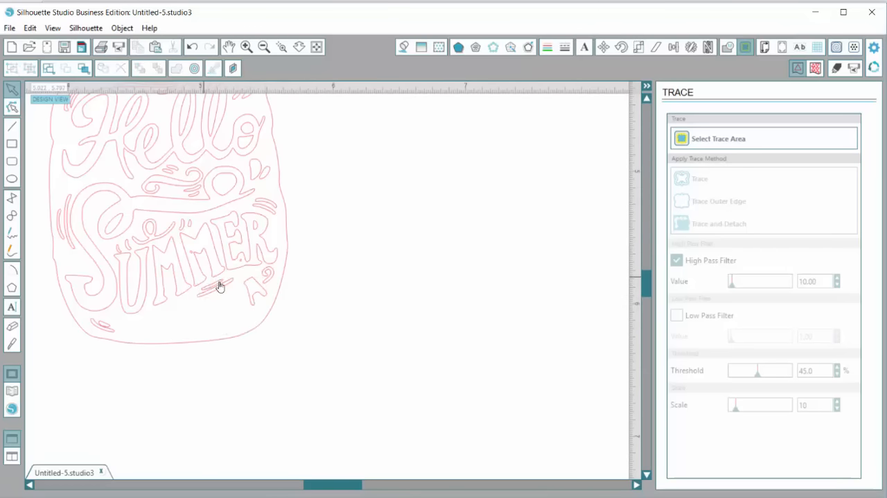
pyautogui.click(257, 298)
pyautogui.press('Delete')
# Enlarge the lower of the two slanted accent strokes beneath SUMMER to about 0.335 by 0.173 in
pyautogui.scroll(1, 257, 302)
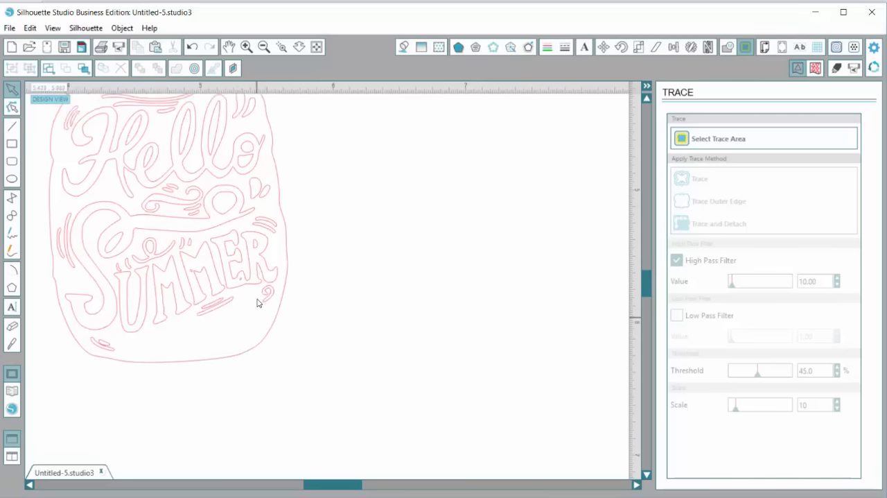
pyautogui.scroll(4, 257, 302)
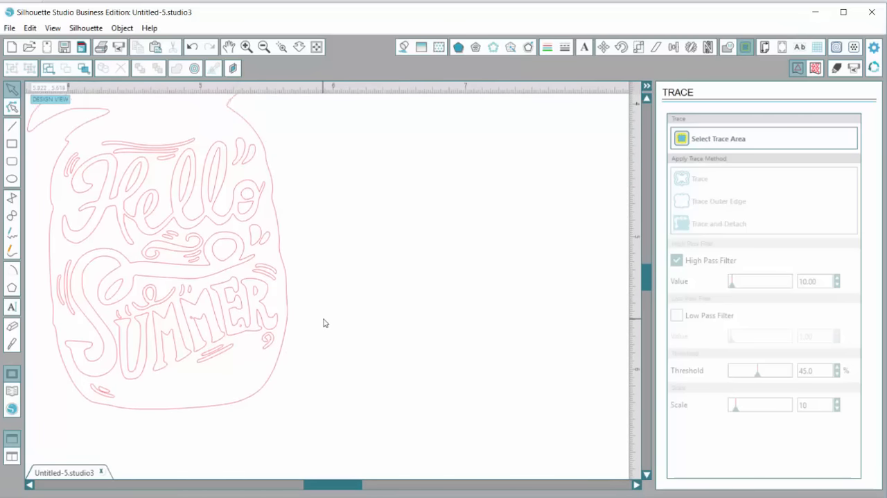
pyautogui.scroll(1, 324, 323)
pyautogui.click(216, 362)
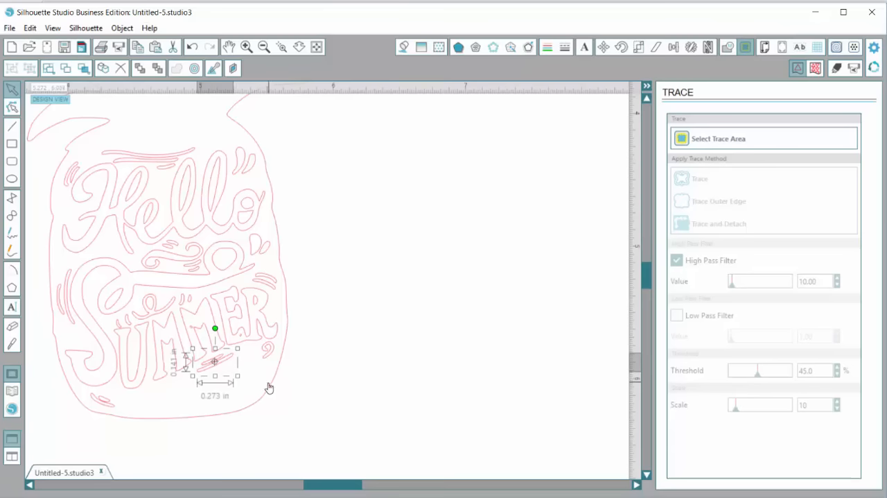
pyautogui.click(245, 380)
pyautogui.click(217, 364)
pyautogui.moveTo(238, 376); pyautogui.dragTo(244, 382)
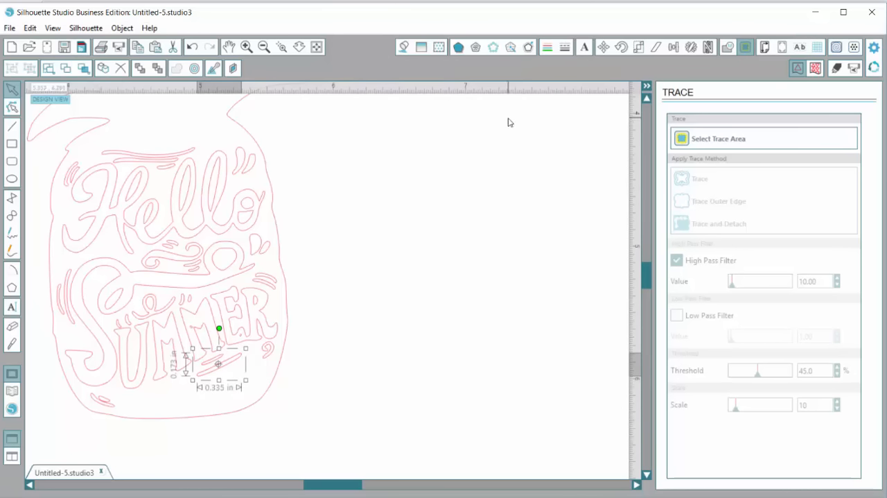
# Duplicate the enlarged stroke below itself, resize the copy to about 0.448 by 0.203 in, and position it as the lowest of the three strokes
pyautogui.click(691, 47)
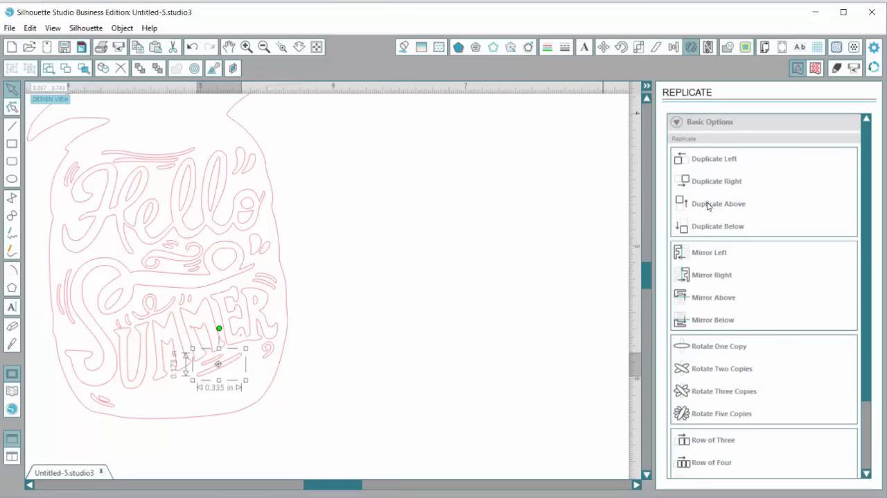
pyautogui.click(718, 226)
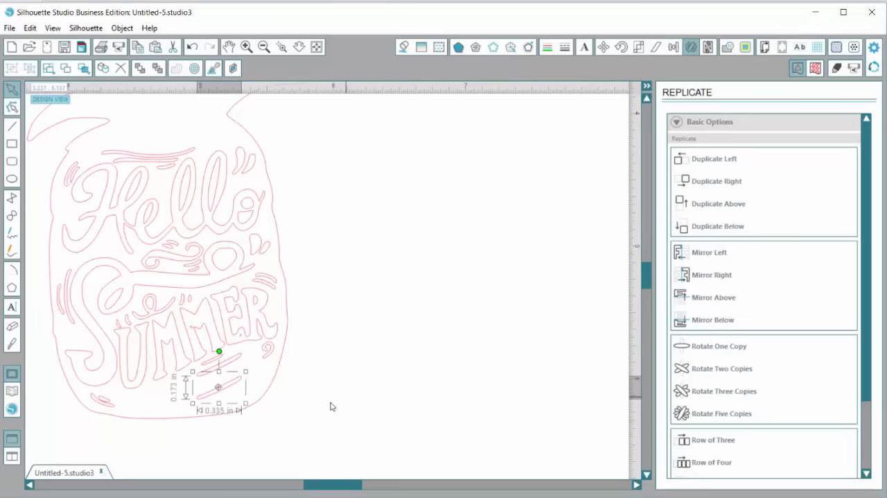
pyautogui.moveTo(231, 390)
pyautogui.mouseDown()
pyautogui.moveTo(229, 381)
pyautogui.moveTo(259, 354)
pyautogui.mouseUp()
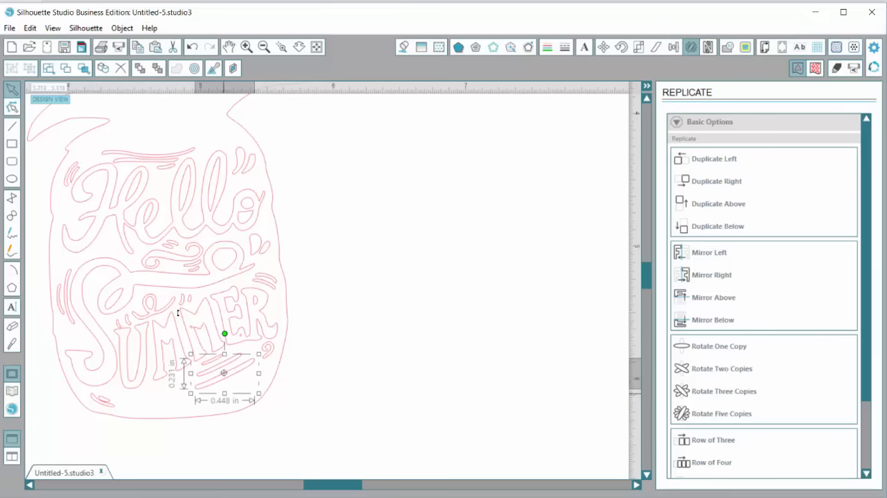
pyautogui.moveTo(224, 393); pyautogui.dragTo(224, 389)
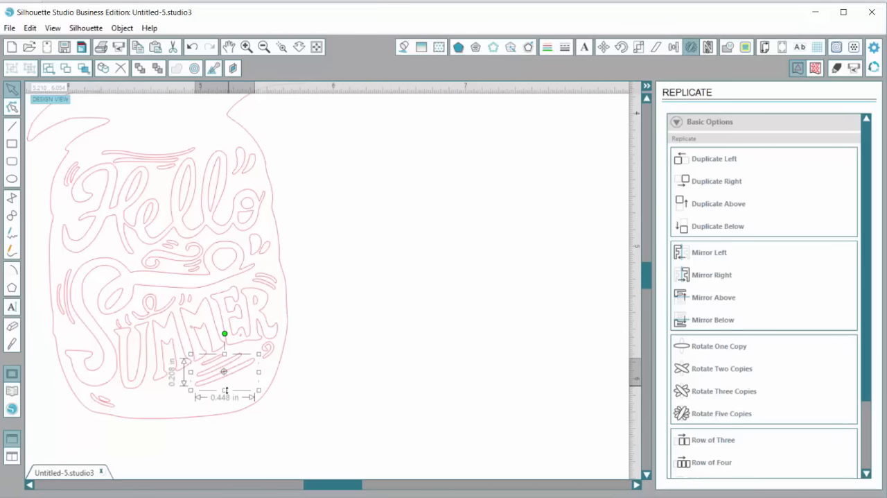
pyautogui.click(297, 378)
pyautogui.scroll(2, 327, 370)
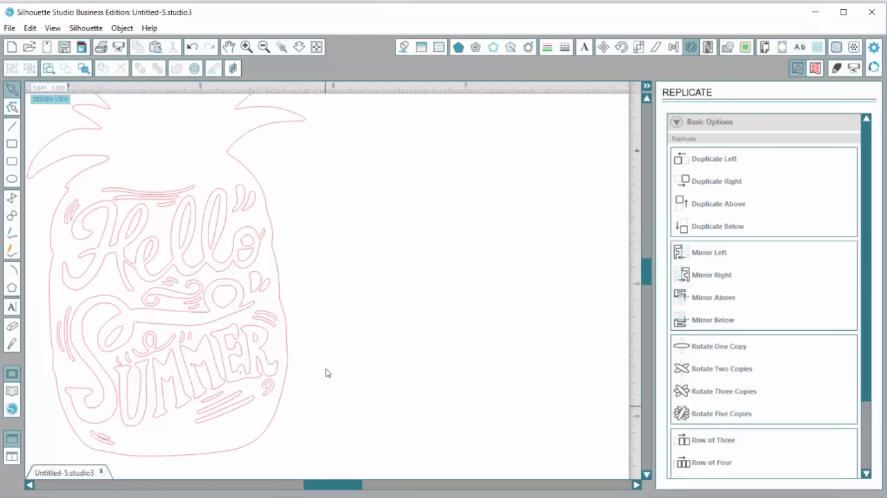
pyautogui.moveTo(287, 441)
pyautogui.mouseDown()
pyautogui.moveTo(178, 402)
pyautogui.moveTo(177, 391)
pyautogui.moveTo(214, 417)
pyautogui.mouseUp()
pyautogui.click(215, 413)
pyautogui.click(323, 347)
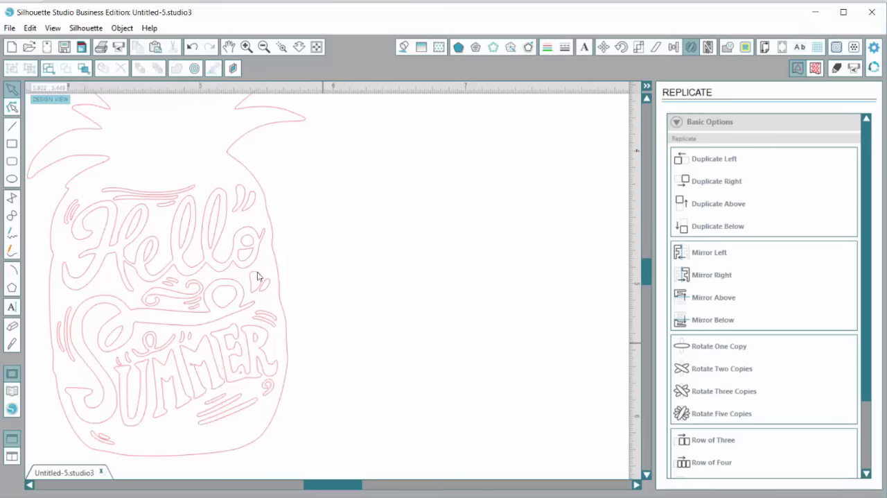
# Delete the tiny specks by the E and the second M of SUMMER
pyautogui.click(247, 47)
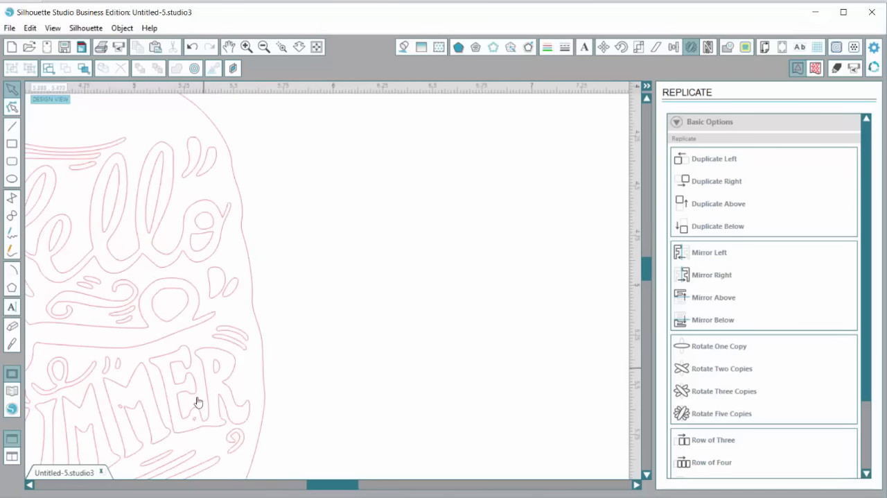
pyautogui.click(194, 419)
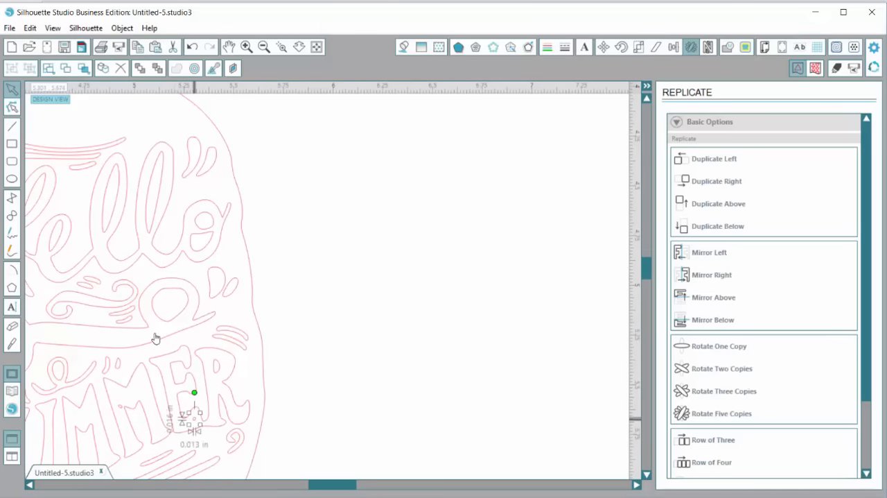
pyautogui.press('Delete')
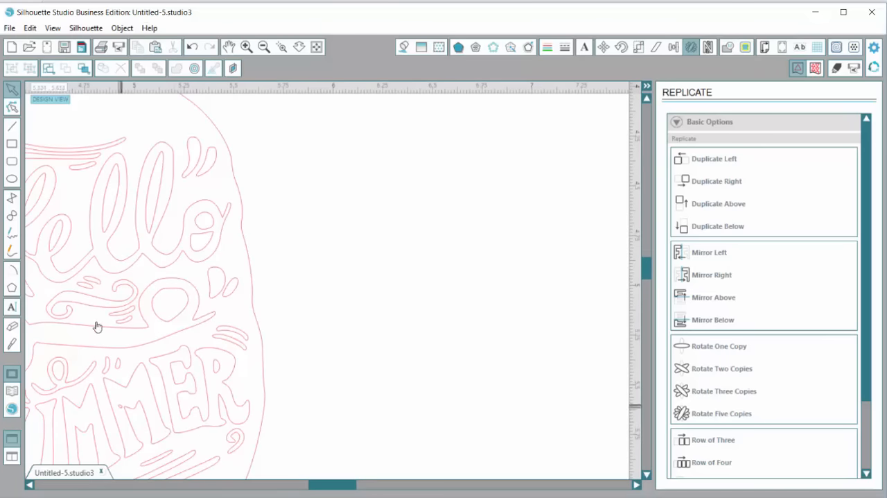
pyautogui.click(121, 406)
pyautogui.press('Delete')
# Delete the extra path point on the inner edge of the left leg of SUMMER's first M
pyautogui.scroll(-3, 310, 412)
pyautogui.hscroll(-5, 251, 387)
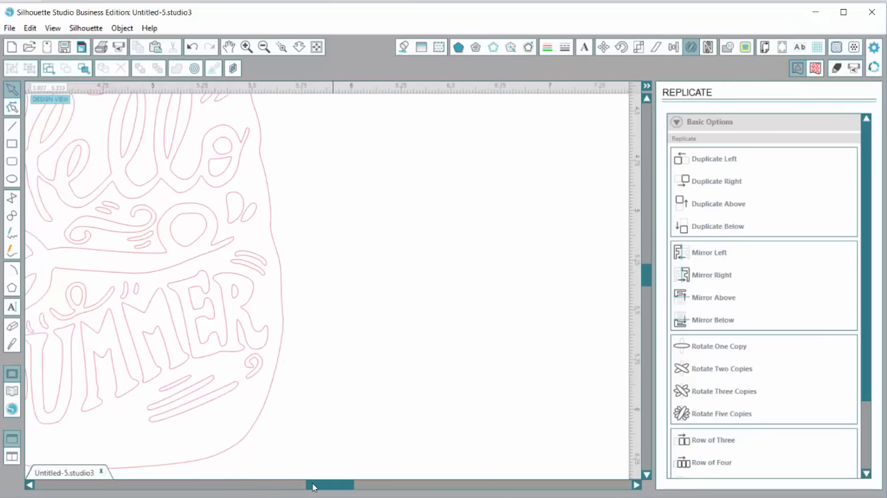
pyautogui.scroll(-2, 236, 369)
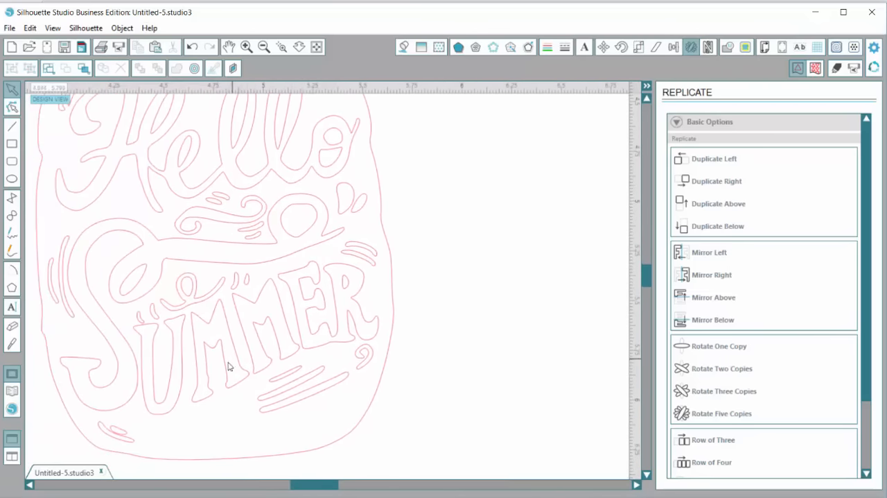
pyautogui.click(246, 48)
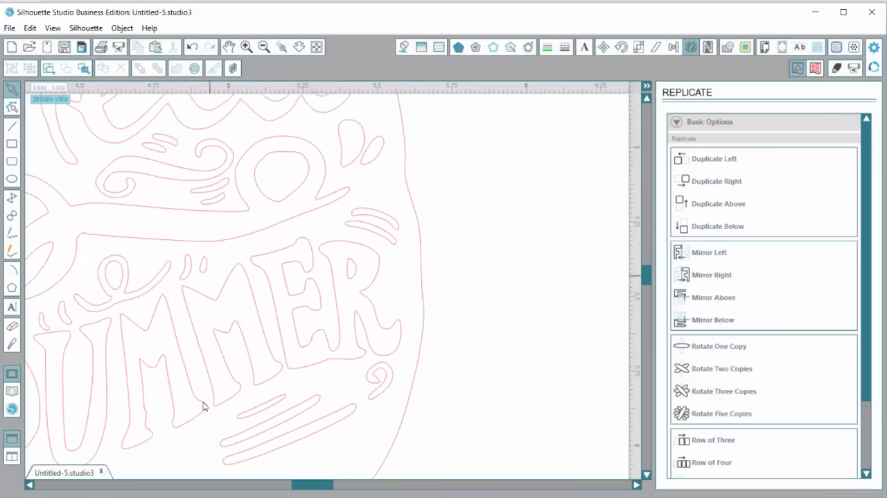
pyautogui.click(117, 316)
pyautogui.doubleClick(117, 316)
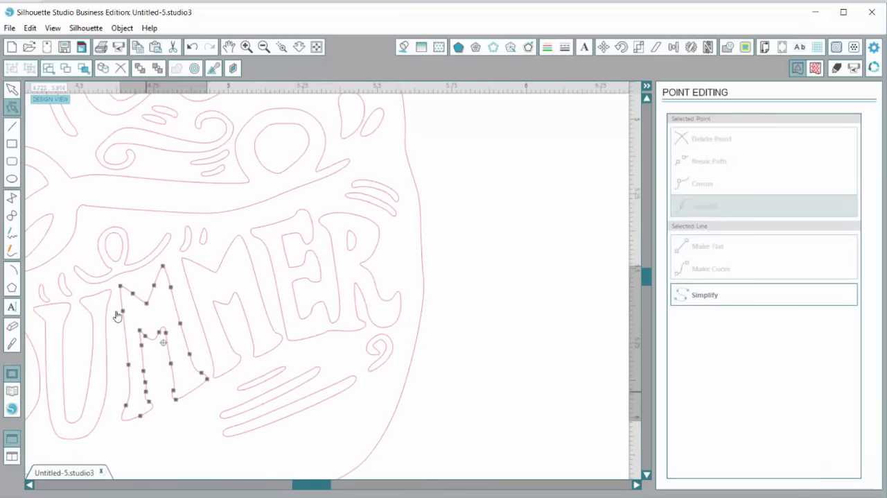
pyautogui.click(170, 442)
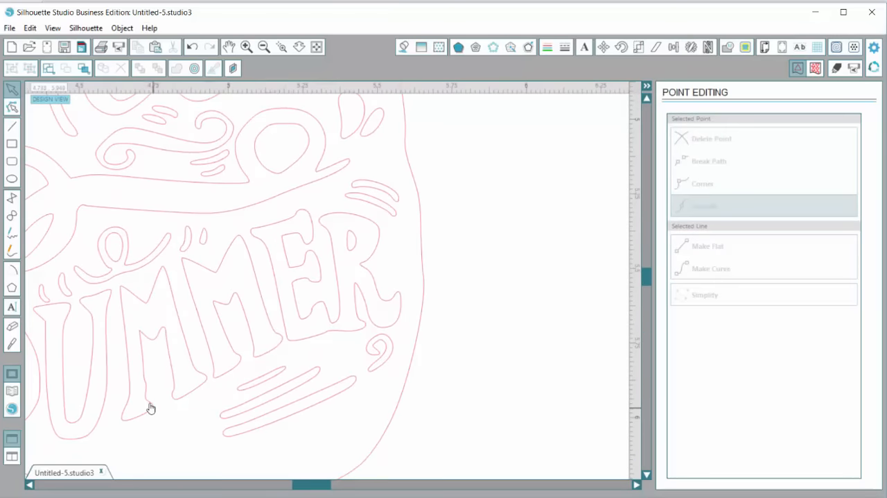
pyautogui.doubleClick(119, 324)
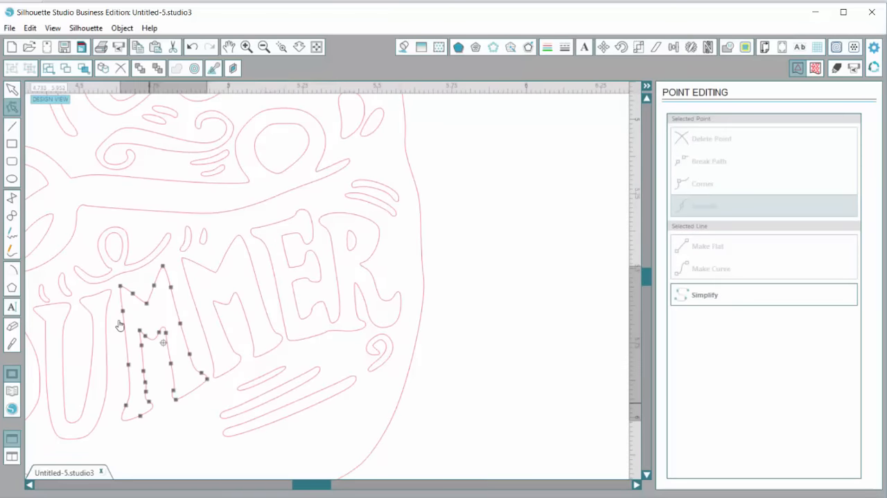
pyautogui.click(146, 382)
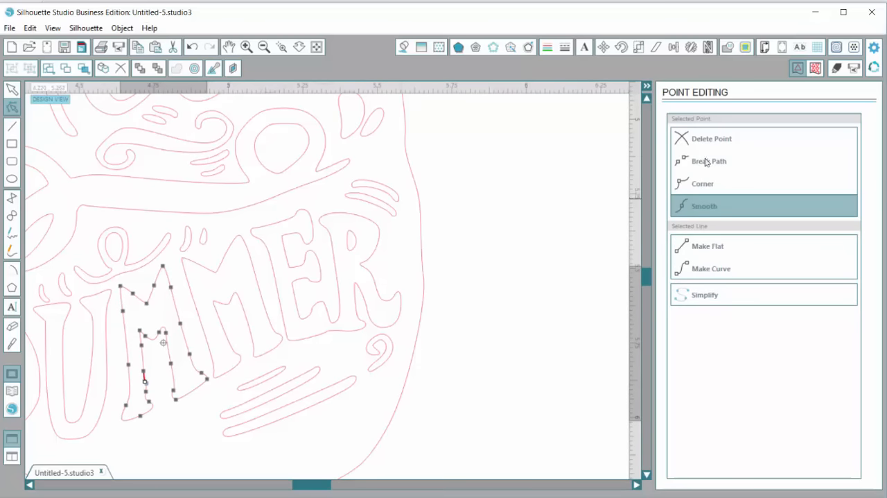
pyautogui.click(737, 142)
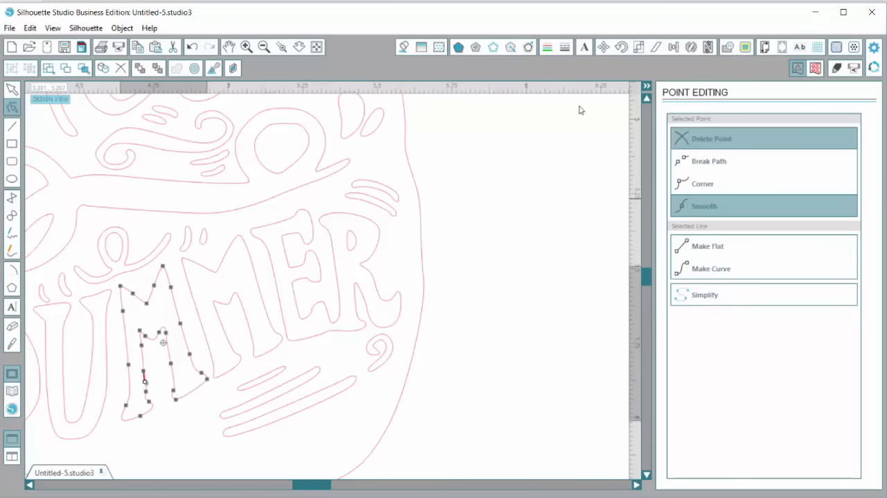
pyautogui.click(450, 369)
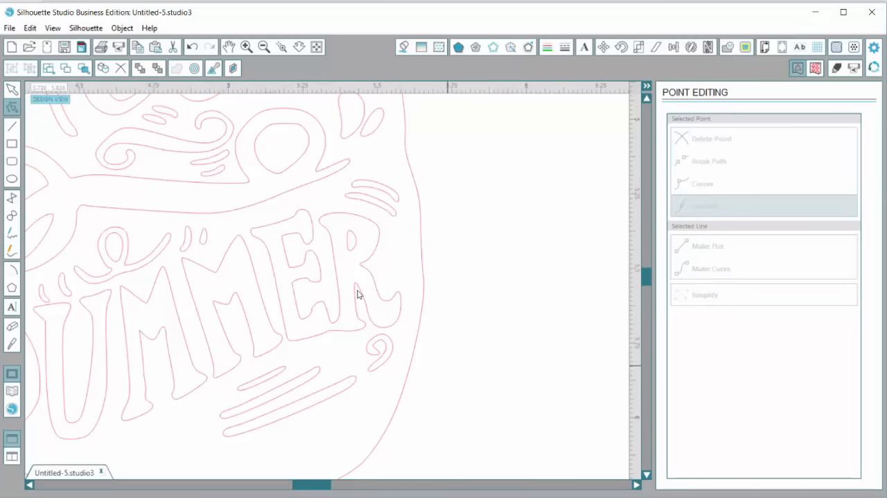
# Delete the path point at the inner corner of the left foot of SUMMER's first M
pyautogui.doubleClick(147, 399)
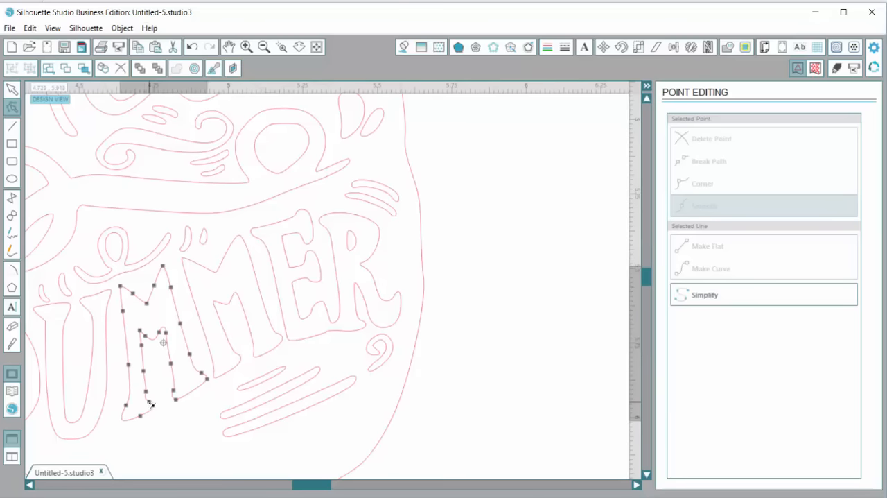
pyautogui.click(148, 400)
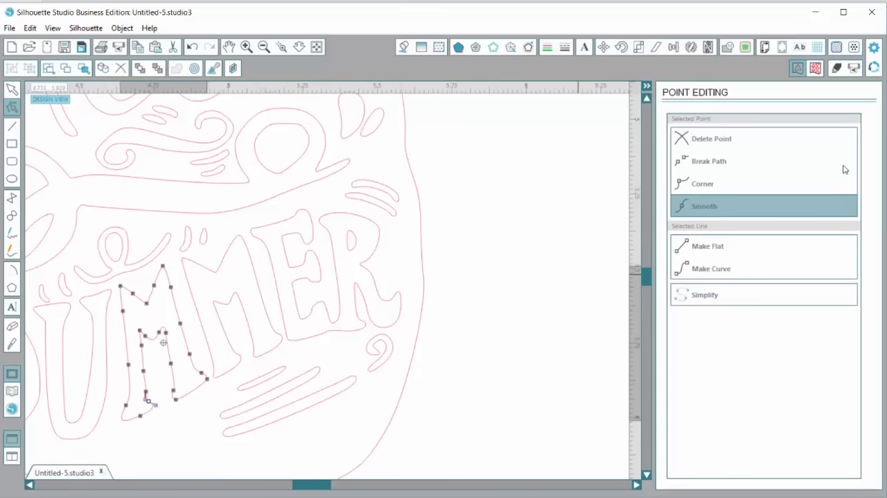
pyautogui.click(449, 250)
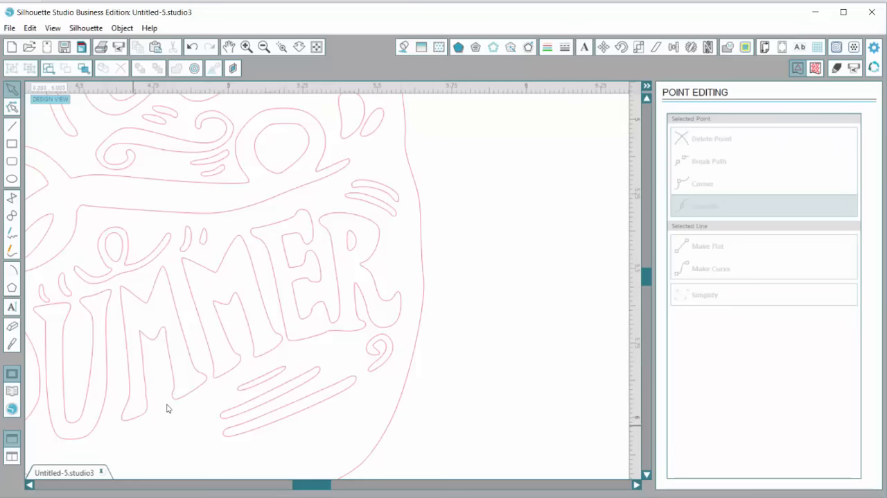
# Examine the remaining lettering, ornaments, and overall pineapple outline for leftover flaws
pyautogui.scroll(1, 527, 379)
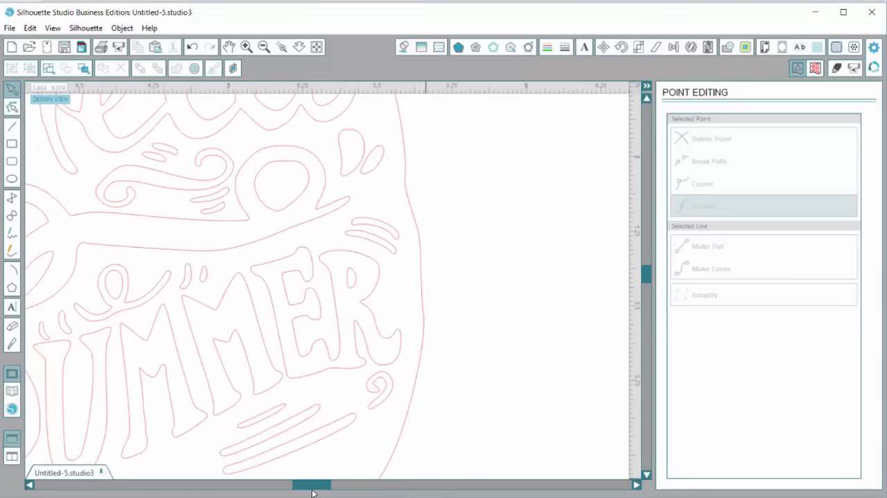
pyautogui.moveTo(311, 486); pyautogui.dragTo(289, 489)
pyautogui.scroll(3, 347, 353)
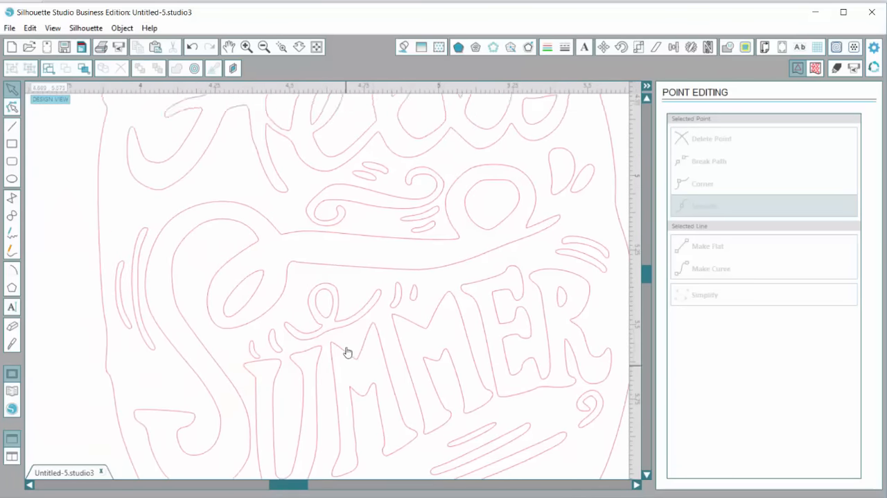
pyautogui.scroll(3, 347, 352)
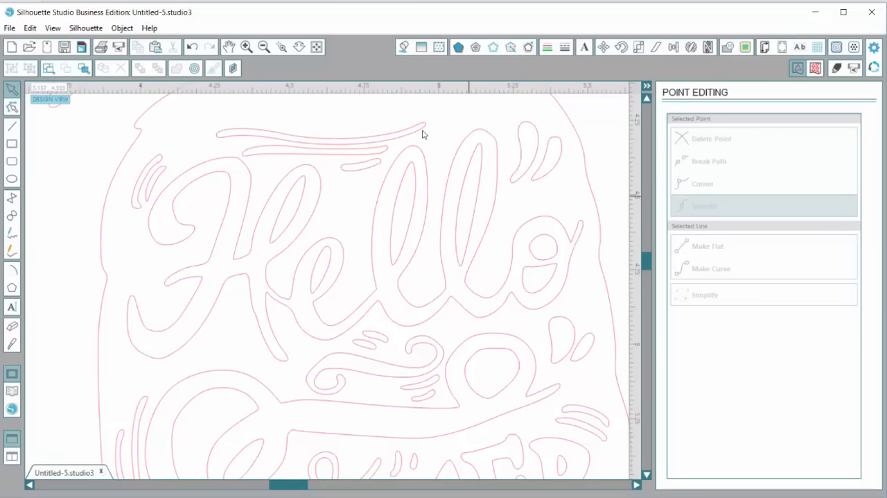
pyautogui.click(264, 47)
pyautogui.click(264, 47)
pyautogui.click(264, 48)
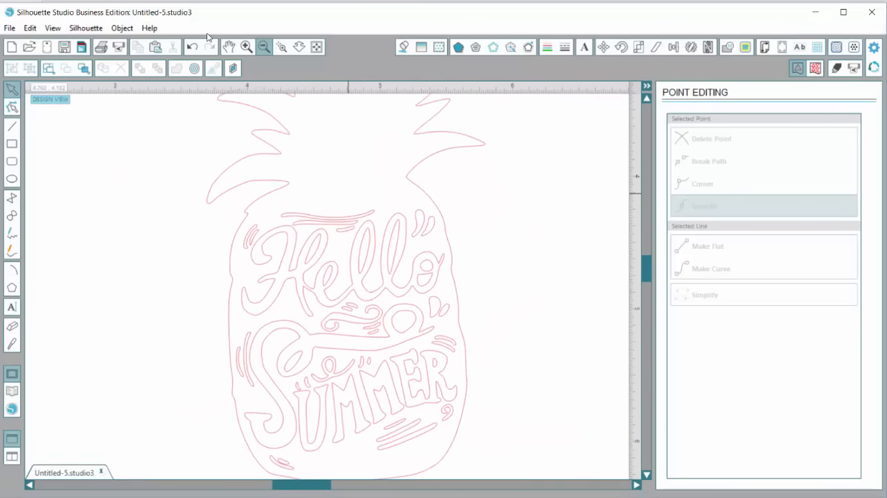
pyautogui.click(264, 48)
pyautogui.click(264, 47)
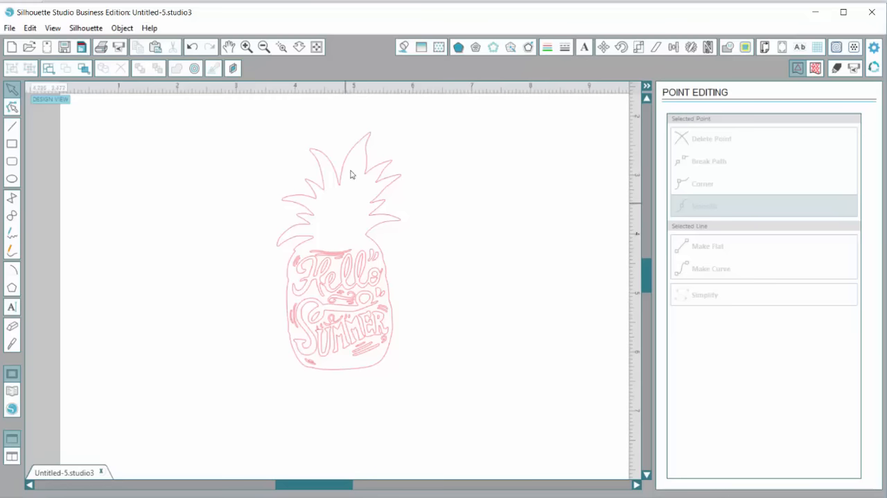
# Select the entire pineapple design and enlarge it proportionally to about 4.55 in wide by 8.70 in high
pyautogui.click(264, 47)
pyautogui.click(264, 47)
pyautogui.click(264, 48)
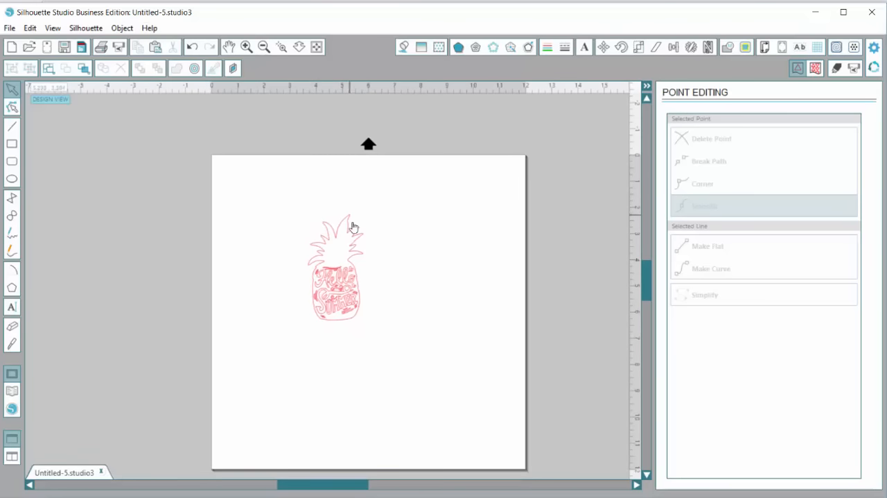
pyautogui.moveTo(263, 177); pyautogui.dragTo(373, 335)
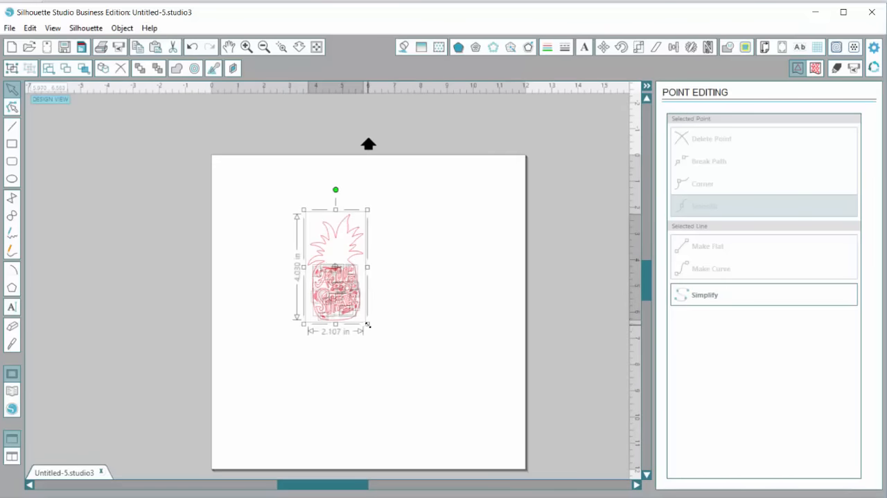
pyautogui.moveTo(264, 187); pyautogui.dragTo(399, 365)
pyautogui.click(383, 341)
pyautogui.moveTo(285, 184); pyautogui.dragTo(353, 287)
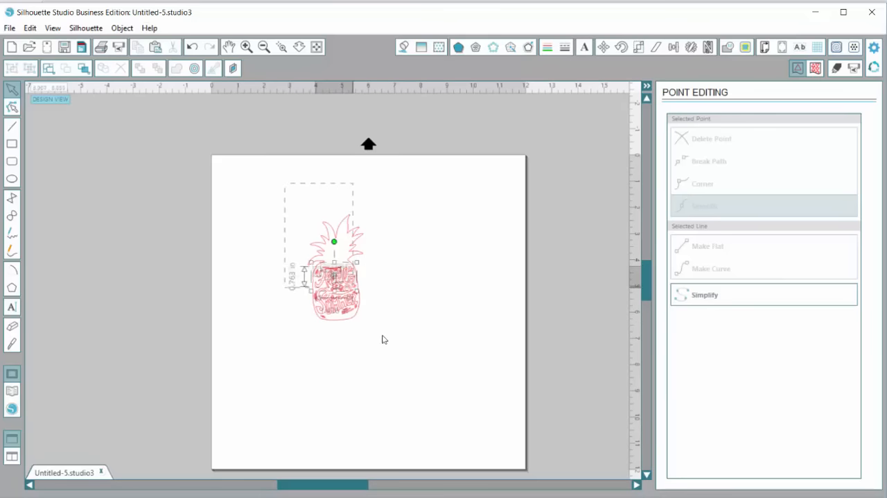
pyautogui.hotkey('ctrl', 'a')
pyautogui.moveTo(374, 332); pyautogui.dragTo(445, 449)
pyautogui.scroll(-1, 400, 330)
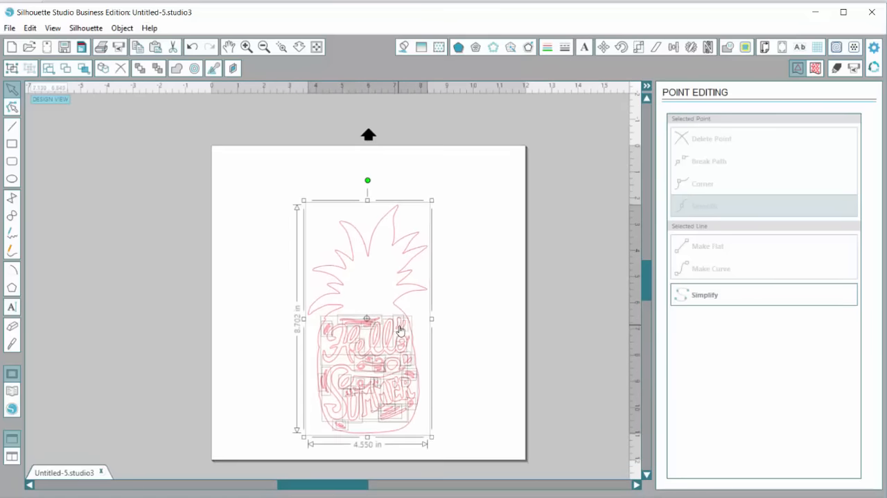
# Draw a smooth freehand accent about 1.10 in wide by 3.86 in high inside the tallest leaf, running down to the crown's base
pyautogui.click(246, 47)
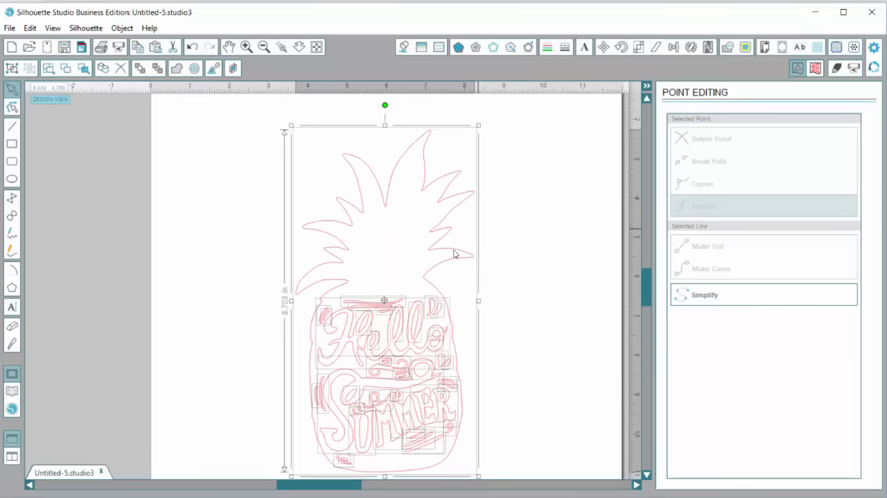
pyautogui.click(185, 208)
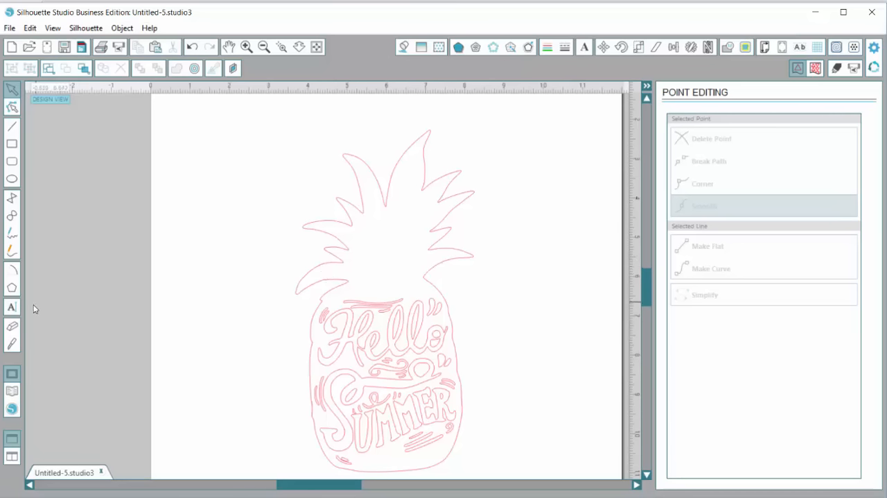
pyautogui.click(12, 250)
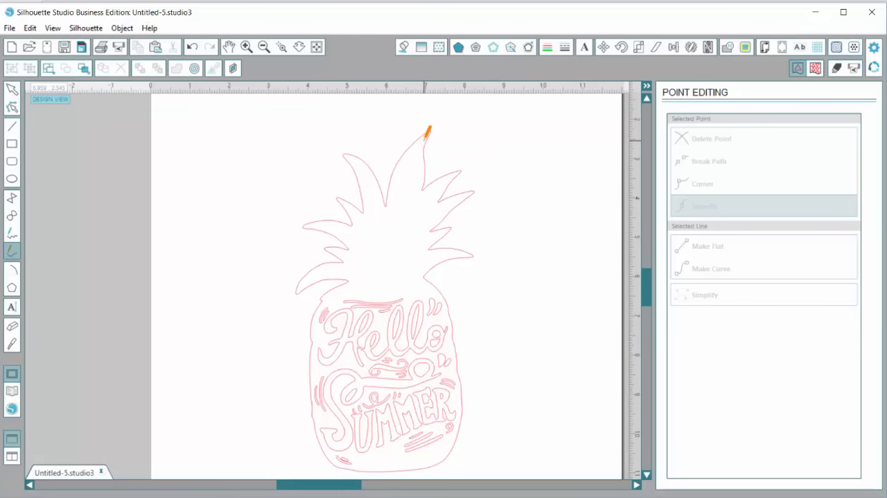
pyautogui.moveTo(423, 140)
pyautogui.mouseDown()
pyautogui.moveTo(390, 207)
pyautogui.moveTo(384, 291)
pyautogui.moveTo(424, 141)
pyautogui.mouseUp()
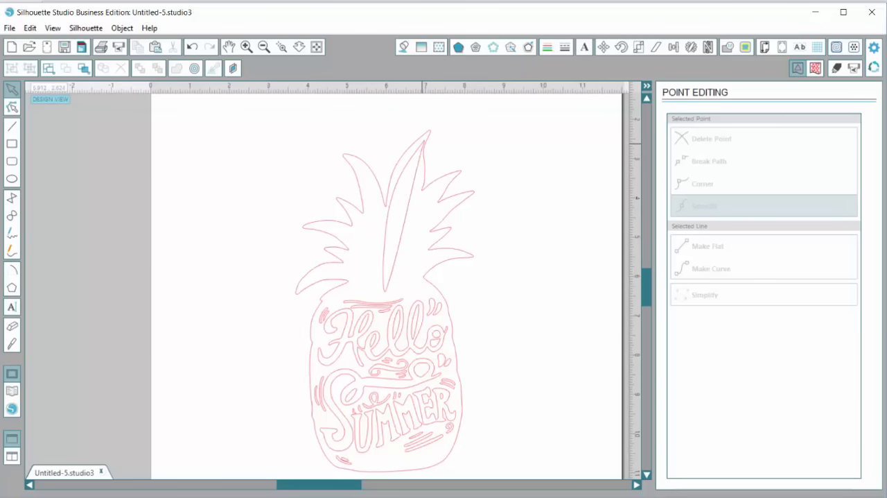
# Narrow the tall leaf accent from both sides to about 0.58 in wide, keeping its height
pyautogui.click(404, 215)
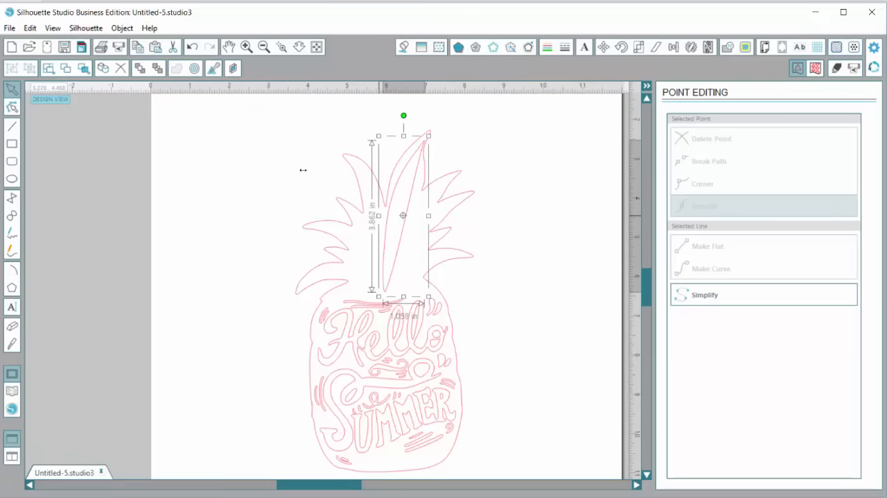
pyautogui.moveTo(378, 216); pyautogui.dragTo(413, 205)
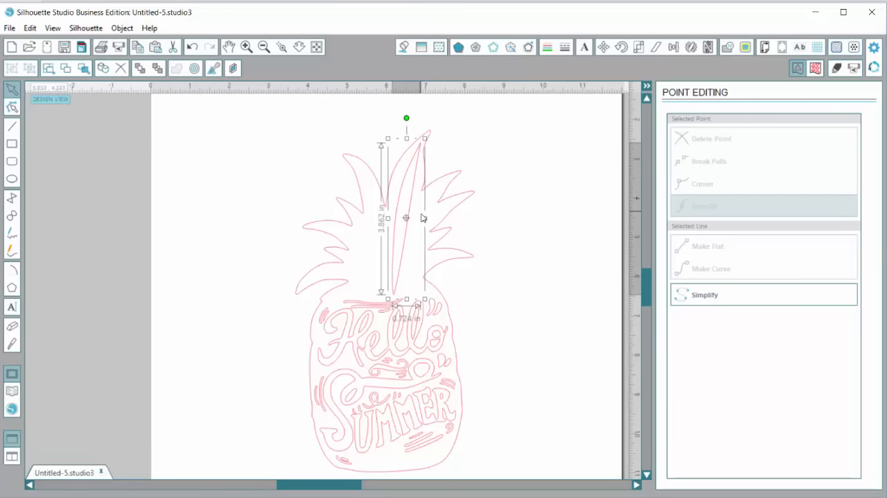
pyautogui.click(338, 171)
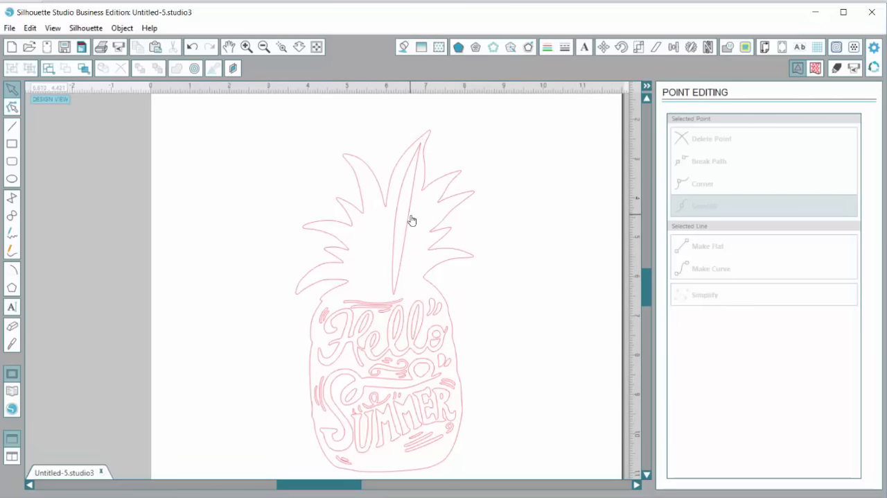
pyautogui.click(412, 221)
pyautogui.moveTo(425, 217); pyautogui.dragTo(416, 215)
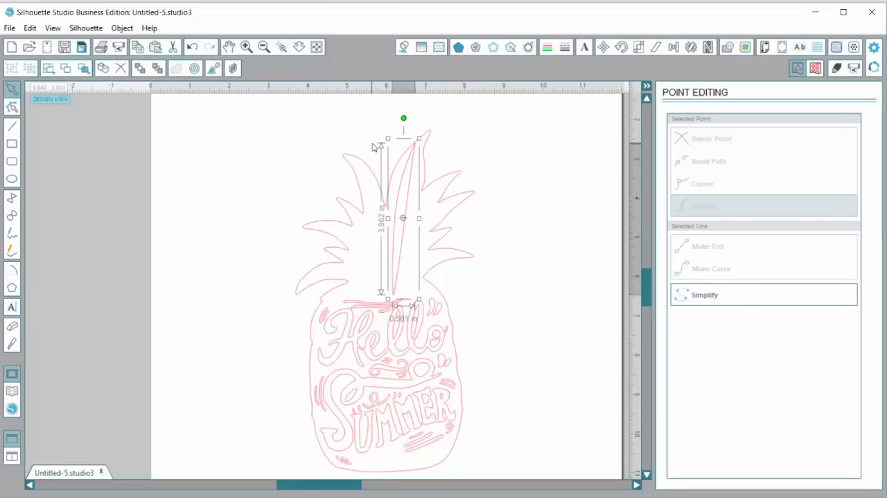
# Move the tall accent's top point into the tip of the tallest leaf and adjust the curve beside it
pyautogui.doubleClick(421, 152)
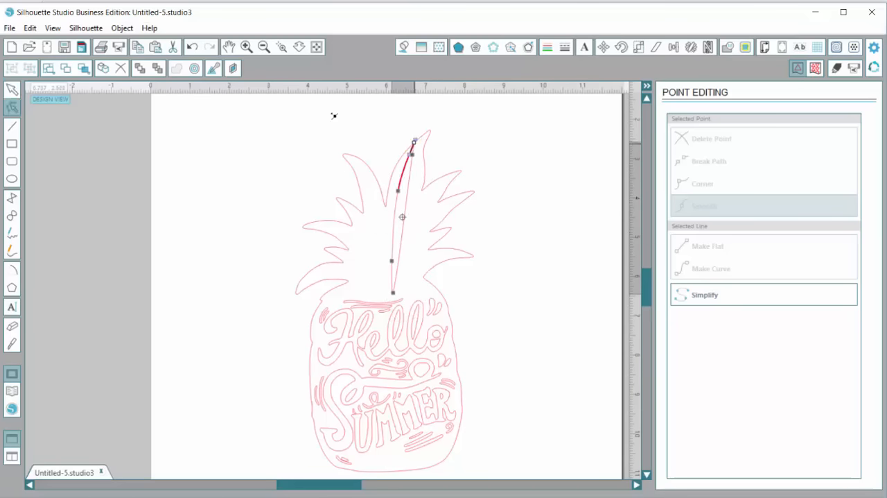
pyautogui.moveTo(414, 141); pyautogui.dragTo(422, 159)
pyautogui.click(423, 139)
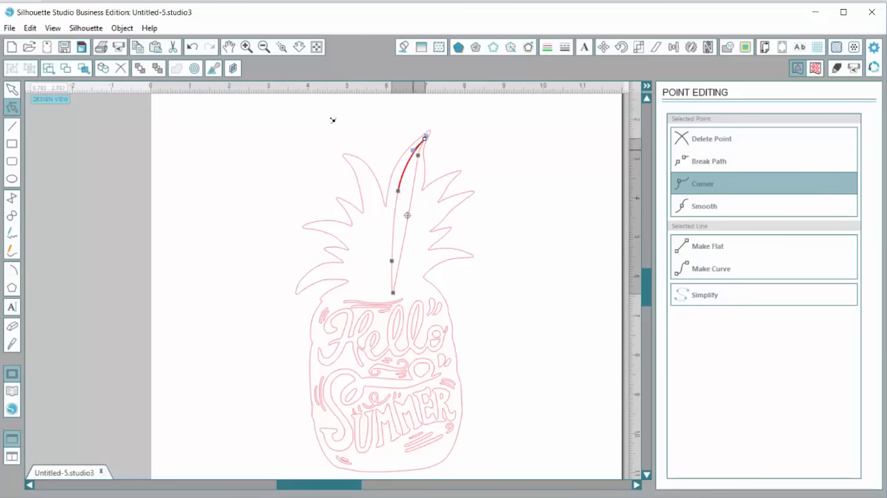
pyautogui.moveTo(413, 150)
pyautogui.mouseDown()
pyautogui.moveTo(381, 180)
pyautogui.moveTo(433, 187)
pyautogui.moveTo(413, 174)
pyautogui.moveTo(414, 151)
pyautogui.mouseUp()
# Draw smooth freehand accents inside the upper four leaves on the left half of the pineapple crown
pyautogui.click(11, 249)
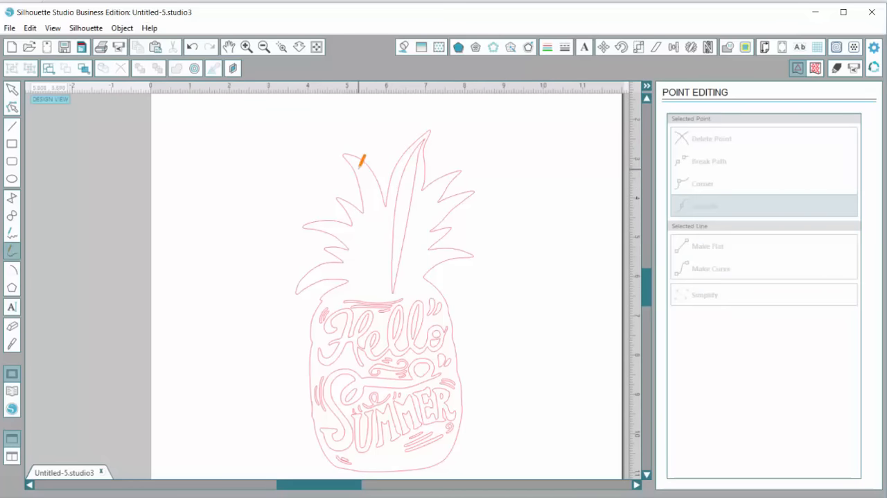
pyautogui.moveTo(354, 162)
pyautogui.mouseDown()
pyautogui.moveTo(379, 291)
pyautogui.moveTo(384, 270)
pyautogui.moveTo(354, 161)
pyautogui.mouseUp()
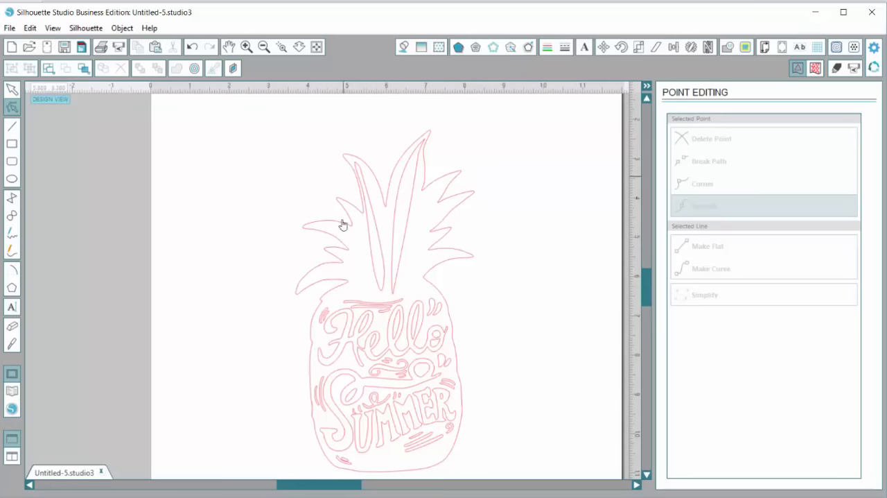
pyautogui.click(9, 250)
pyautogui.moveTo(315, 226)
pyautogui.mouseDown()
pyautogui.moveTo(359, 284)
pyautogui.moveTo(359, 233)
pyautogui.moveTo(315, 226)
pyautogui.mouseUp()
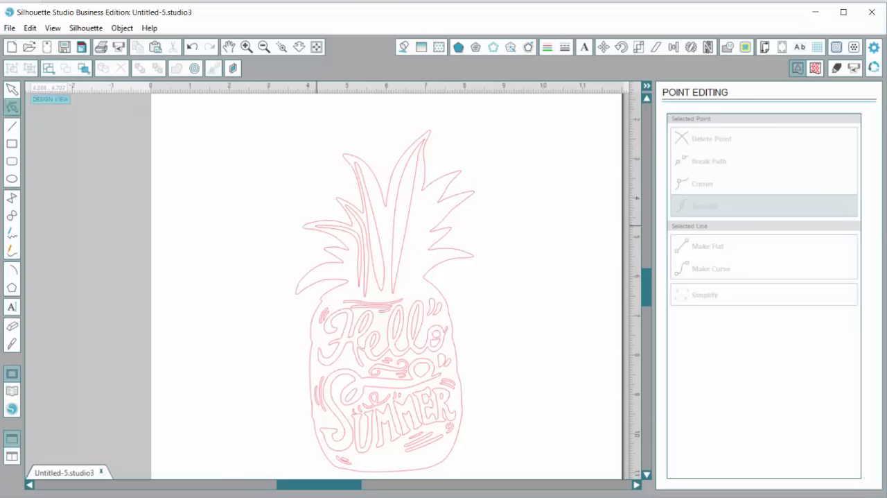
# Adjust the lower points of the small left leaf's accent and draw another accent inside the lowest left leaf
pyautogui.click(347, 271)
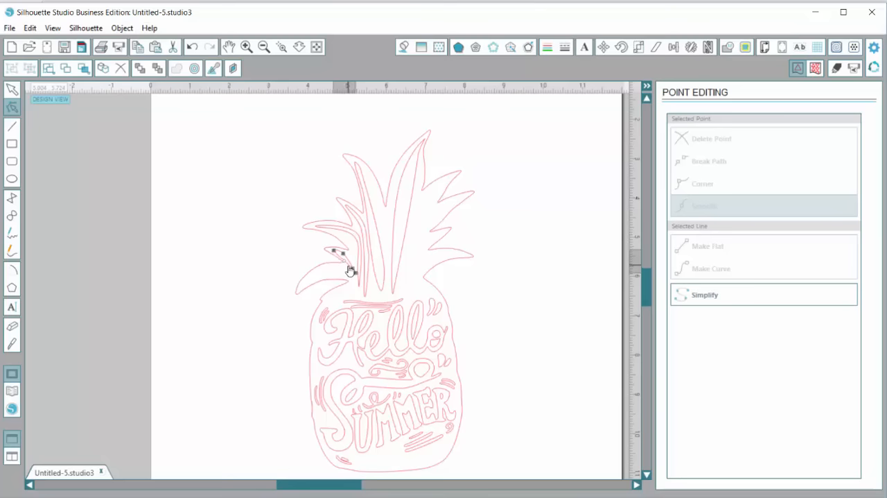
pyautogui.moveTo(350, 270); pyautogui.dragTo(352, 269)
pyautogui.click(356, 273)
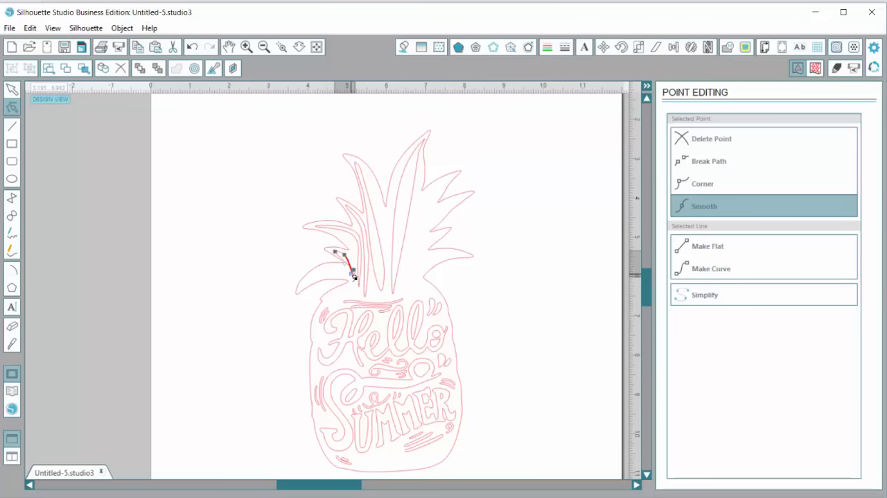
pyautogui.moveTo(355, 296)
pyautogui.mouseDown()
pyautogui.moveTo(340, 273)
pyautogui.moveTo(303, 283)
pyautogui.mouseUp()
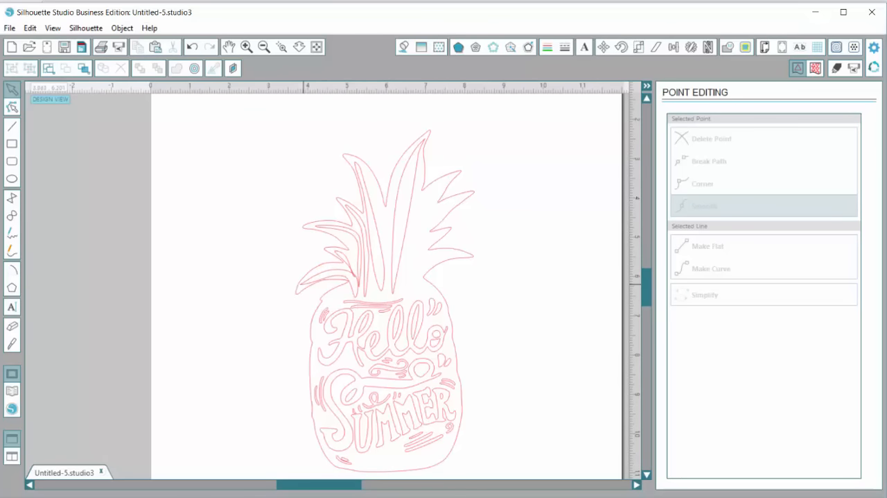
# Reposition the small left leaf accent's lower edge point and upper bend point to slim the shape along its leaf
pyautogui.click(247, 47)
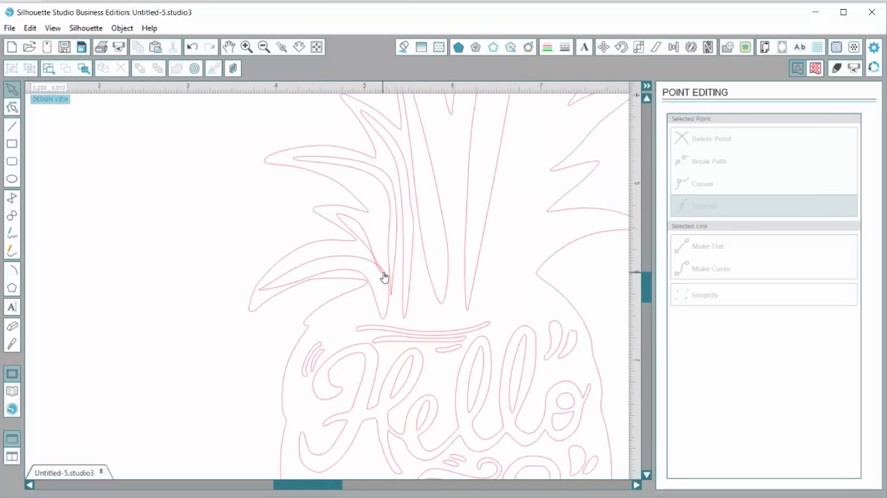
pyautogui.click(246, 47)
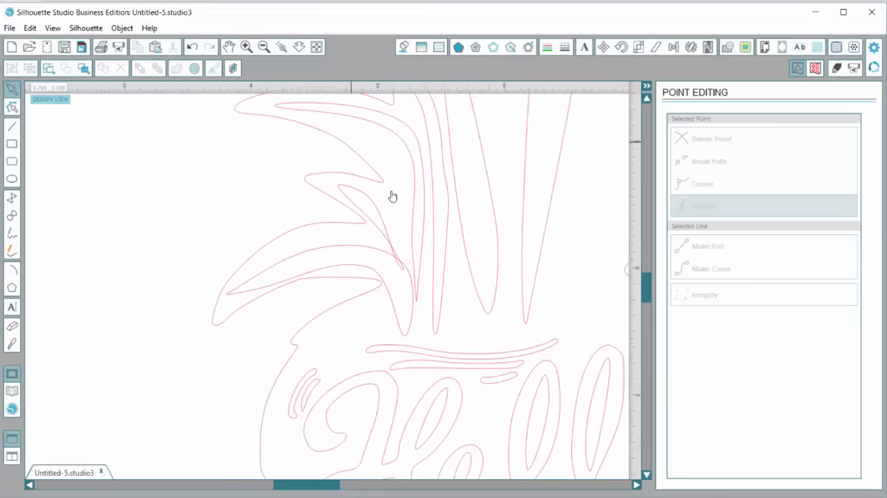
pyautogui.click(400, 263)
pyautogui.doubleClick(318, 208)
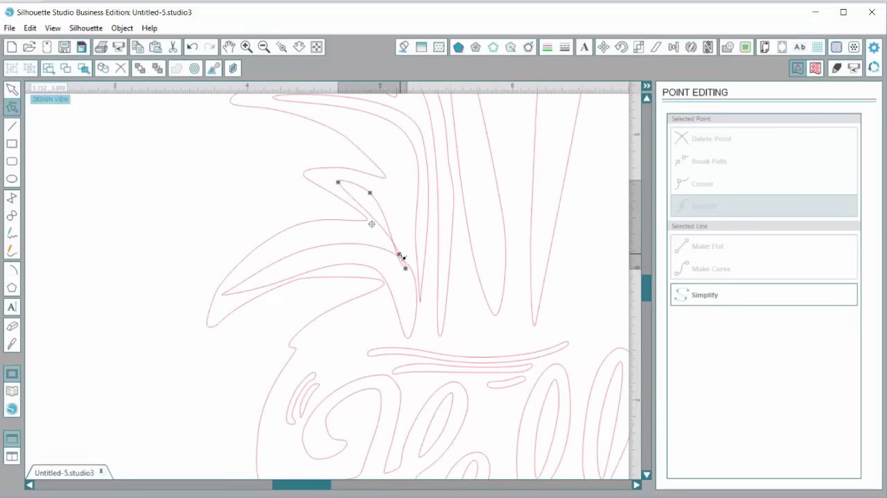
pyautogui.moveTo(400, 255)
pyautogui.mouseDown()
pyautogui.moveTo(406, 242)
pyautogui.moveTo(386, 249)
pyautogui.moveTo(396, 246)
pyautogui.mouseUp()
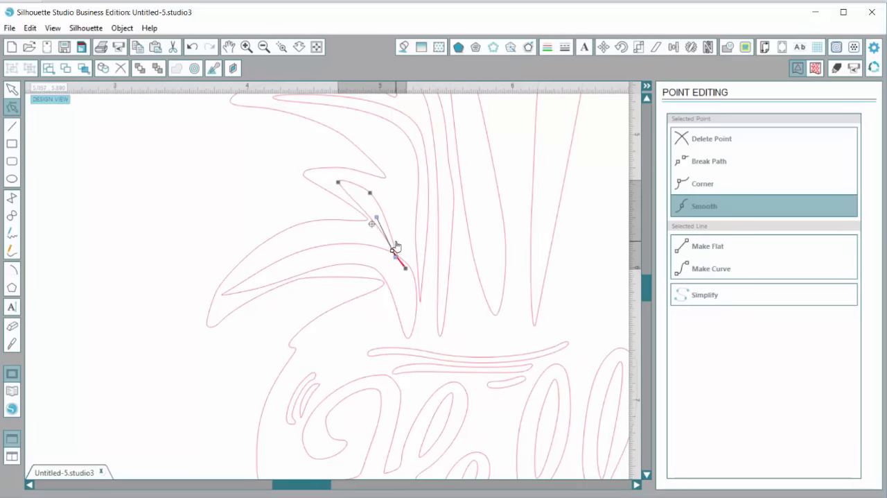
pyautogui.moveTo(372, 193); pyautogui.dragTo(369, 204)
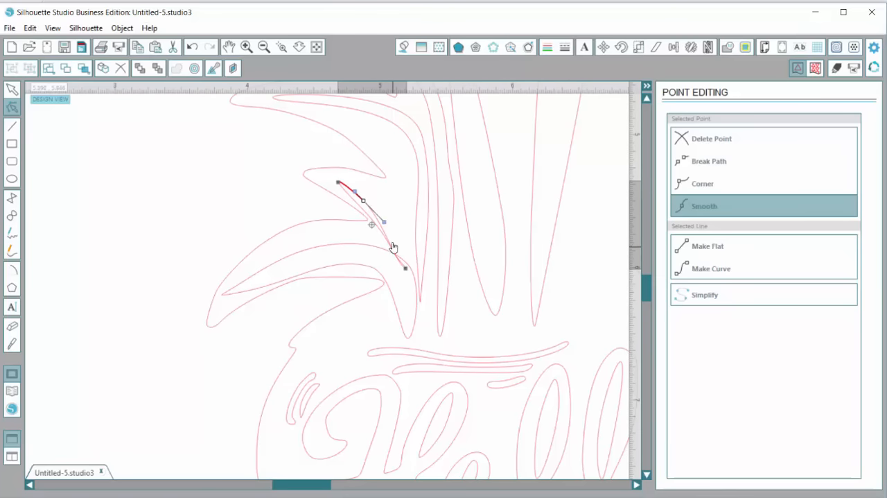
# Add a point on the lower right edge of the small leaf accent and pull it outward to widen the shape
pyautogui.click(247, 48)
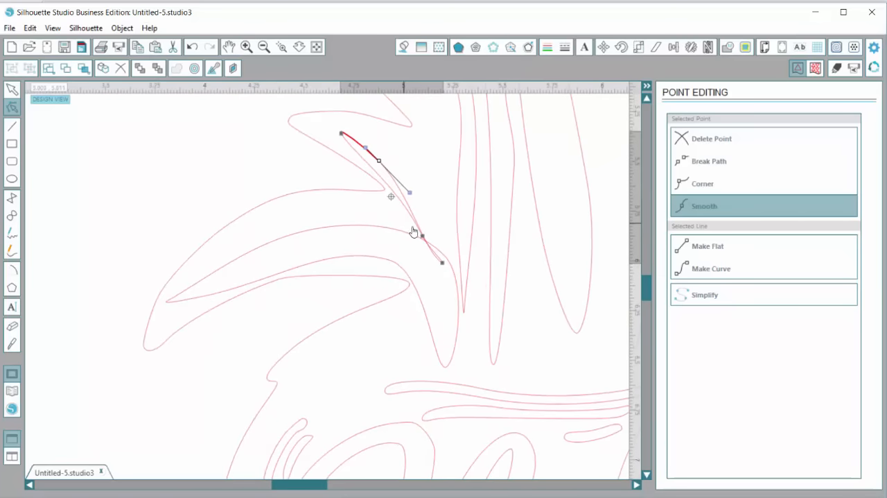
pyautogui.click(415, 222)
pyautogui.moveTo(415, 222)
pyautogui.mouseDown()
pyautogui.moveTo(422, 206)
pyautogui.moveTo(408, 222)
pyautogui.moveTo(427, 213)
pyautogui.mouseUp()
pyautogui.click(416, 221)
pyautogui.click(443, 219)
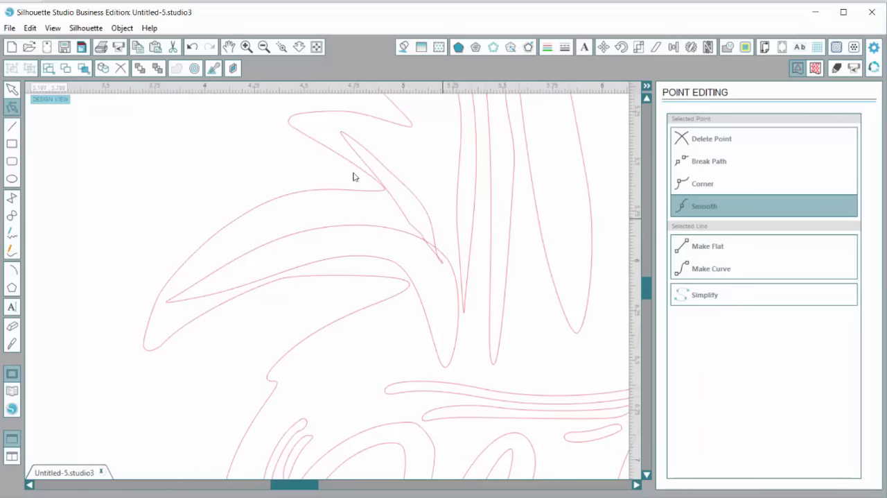
# Move the two lower points on the small accent's left edge upward to follow the right edge's curve
pyautogui.click(335, 188)
pyautogui.click(409, 221)
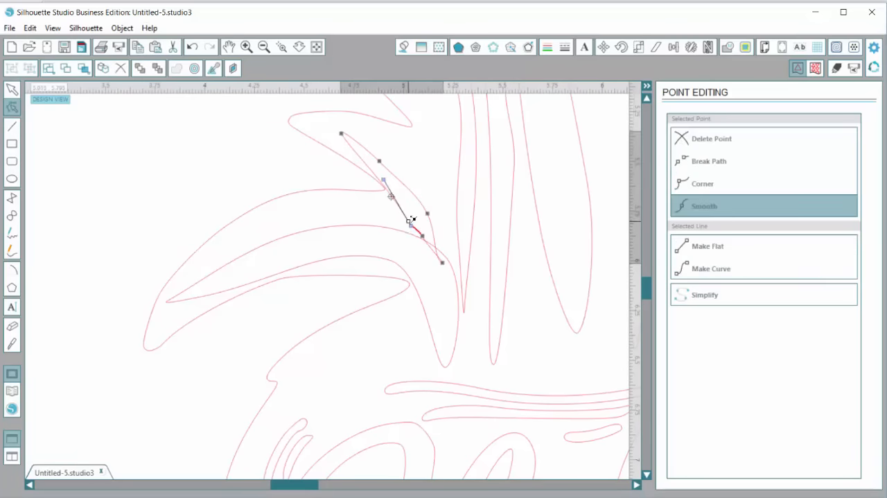
pyautogui.moveTo(412, 220); pyautogui.dragTo(414, 213)
pyautogui.click(423, 229)
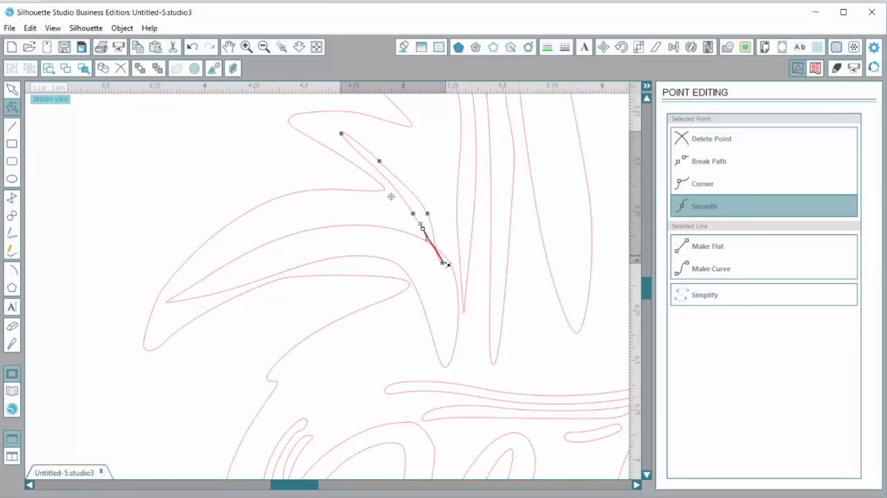
# Raise the small accent's lower tip clear of the lowest leaf accent and fine-tune the neighbouring edge point
pyautogui.moveTo(444, 267)
pyautogui.mouseDown()
pyautogui.moveTo(438, 262)
pyautogui.moveTo(451, 252)
pyautogui.mouseUp()
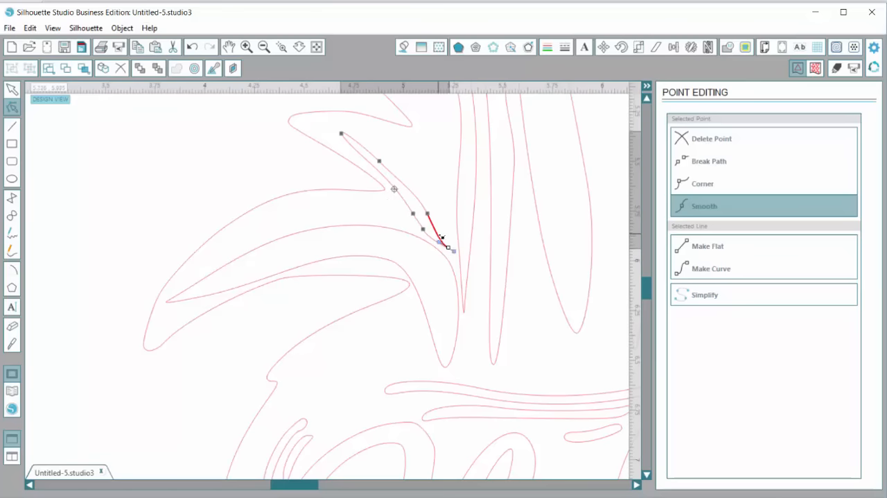
pyautogui.click(427, 213)
pyautogui.click(423, 229)
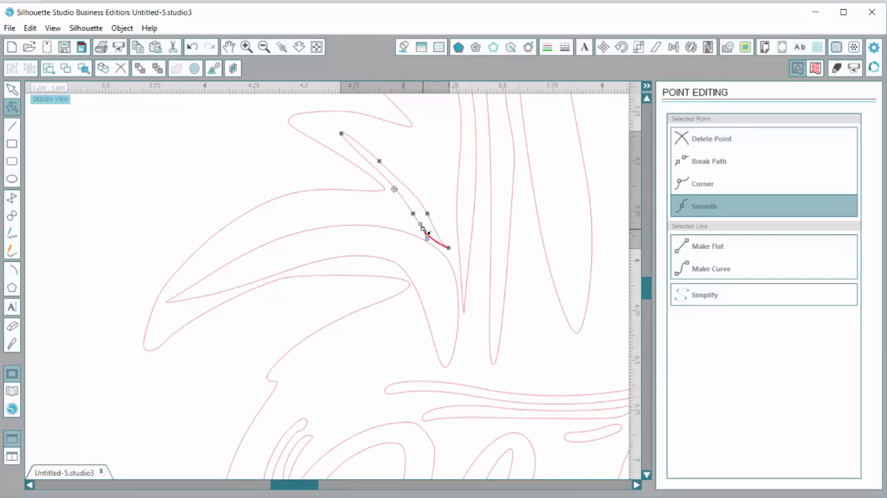
pyautogui.click(333, 230)
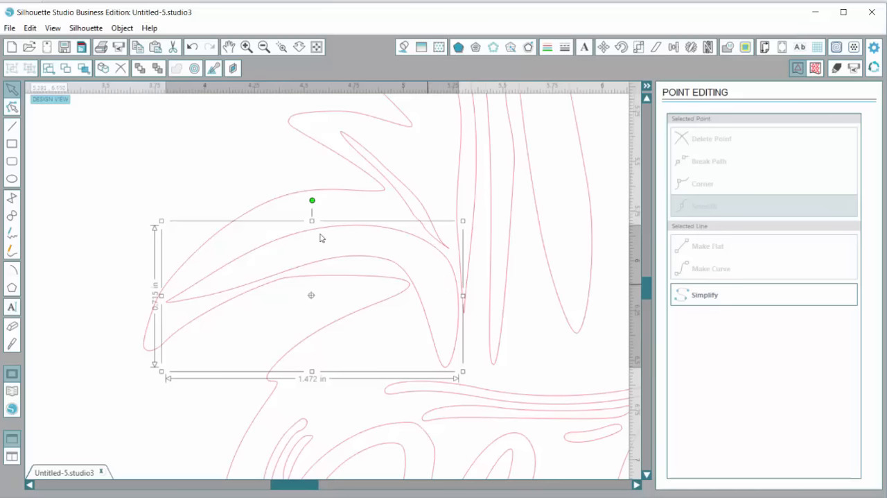
# Select all the accent shapes inside the pineapple crown's leaves and fill them with orange
pyautogui.click(264, 46)
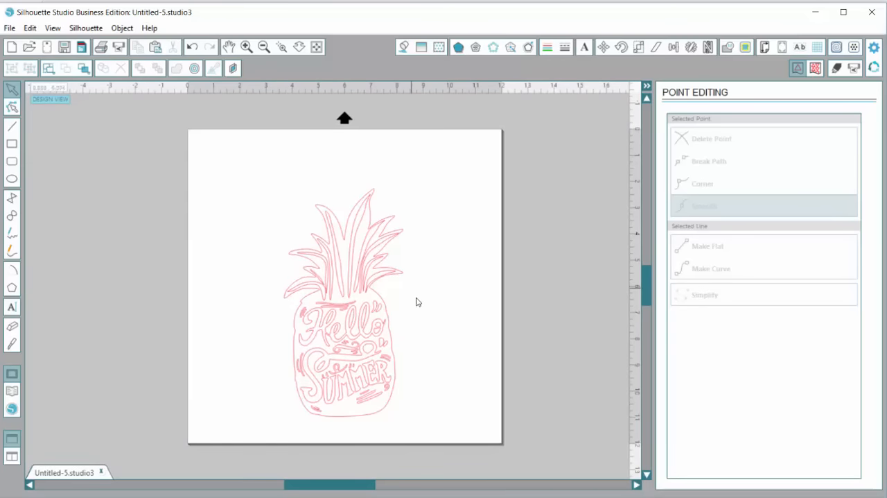
pyautogui.scroll(-1, 416, 294)
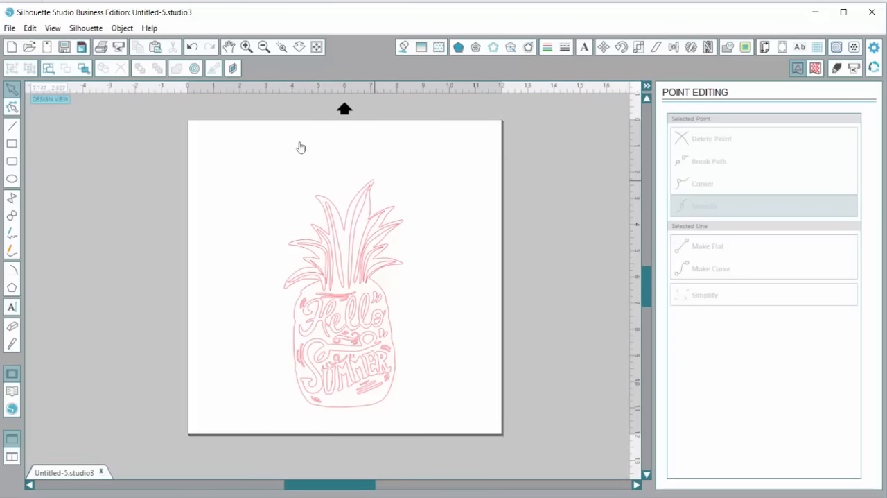
pyautogui.hotkey('ctrl', 'a')
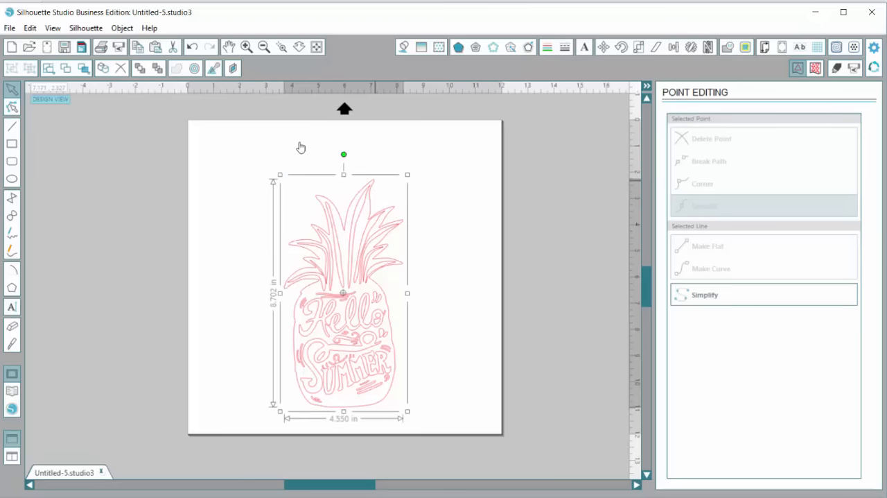
pyautogui.click(208, 129)
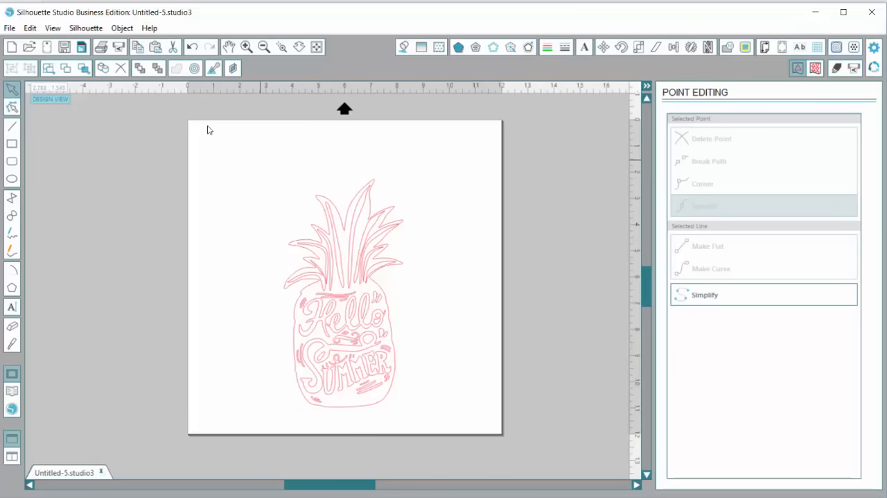
pyautogui.moveTo(256, 165); pyautogui.dragTo(430, 299)
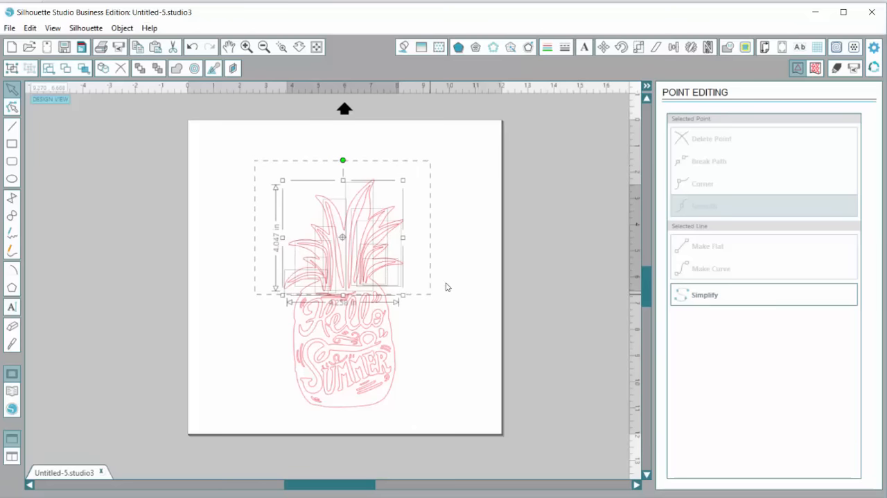
pyautogui.click(405, 49)
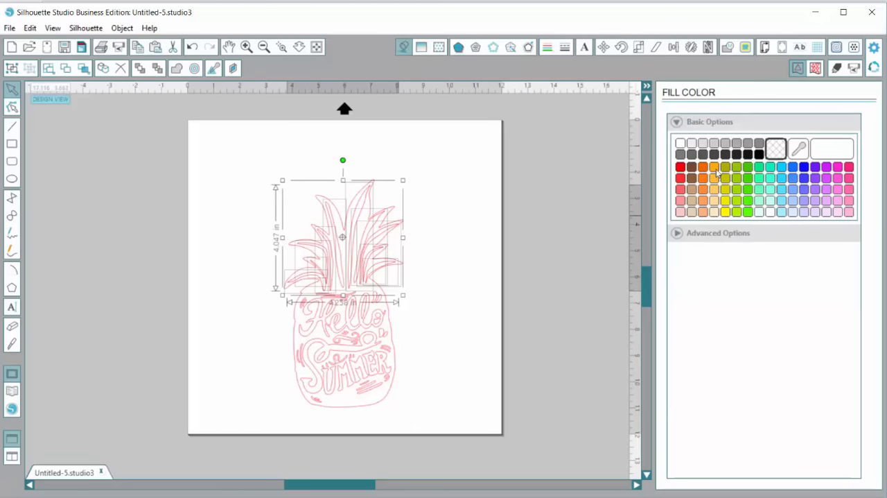
pyautogui.click(715, 167)
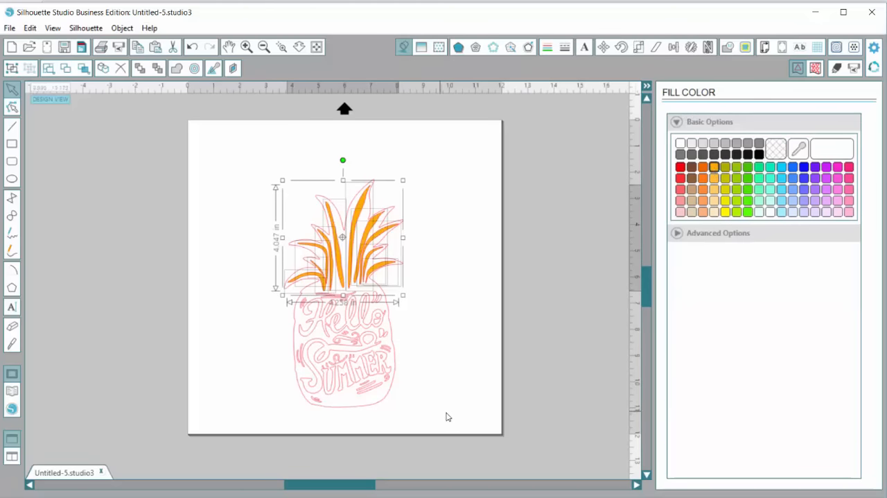
# Select the Hello Summer lettering and its decorations inside the pineapple body and fill them with darker orange
pyautogui.moveTo(448, 416); pyautogui.dragTo(248, 310)
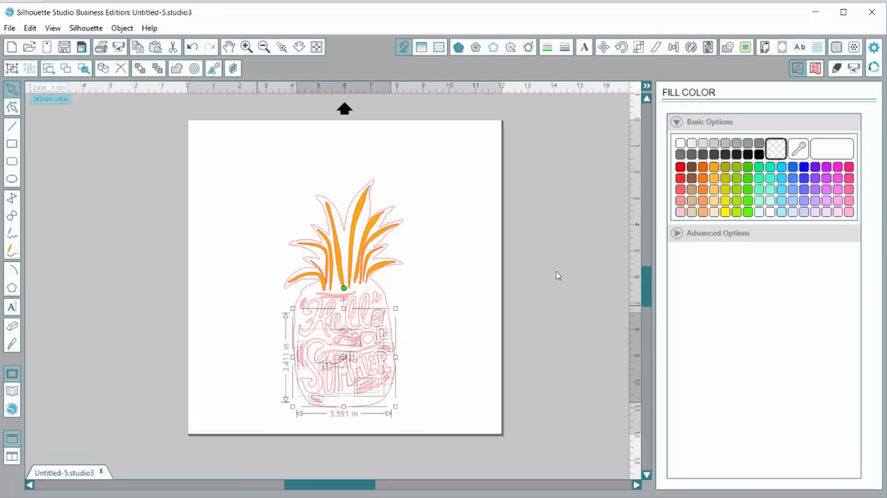
pyautogui.click(703, 167)
pyautogui.click(426, 347)
pyautogui.moveTo(484, 347); pyautogui.dragTo(250, 288)
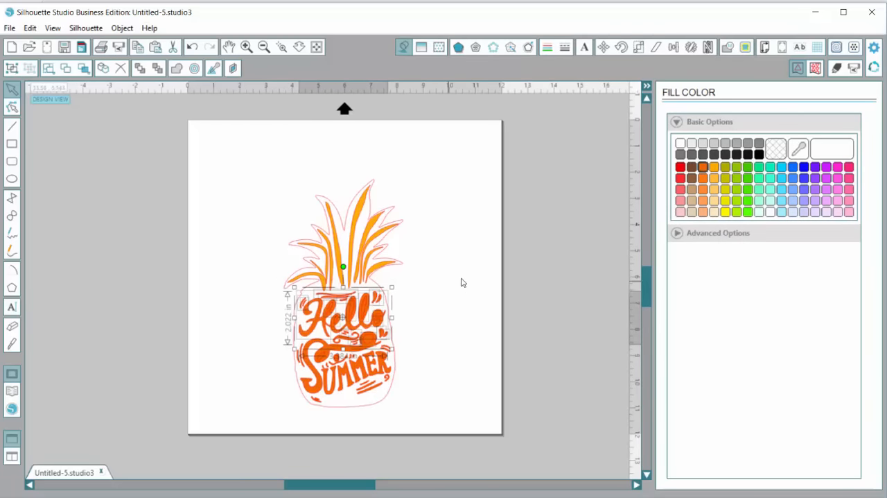
pyautogui.click(390, 313)
pyautogui.click(386, 293)
# Fill the main pineapple outline behind the lettering and leaf accents with hot pink
pyautogui.click(309, 238)
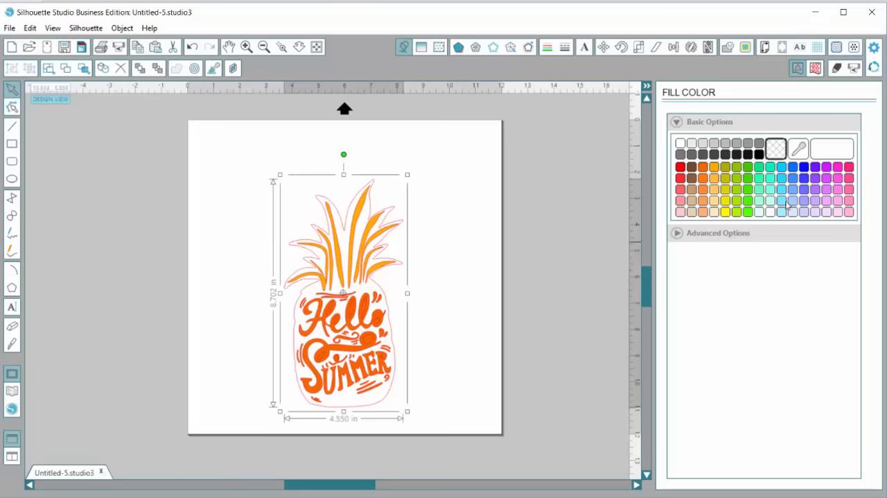
pyautogui.click(850, 169)
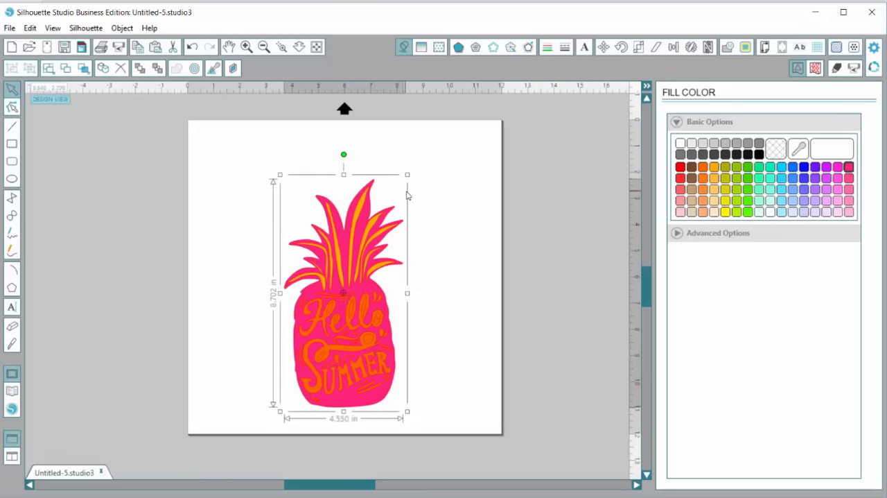
pyautogui.click(385, 186)
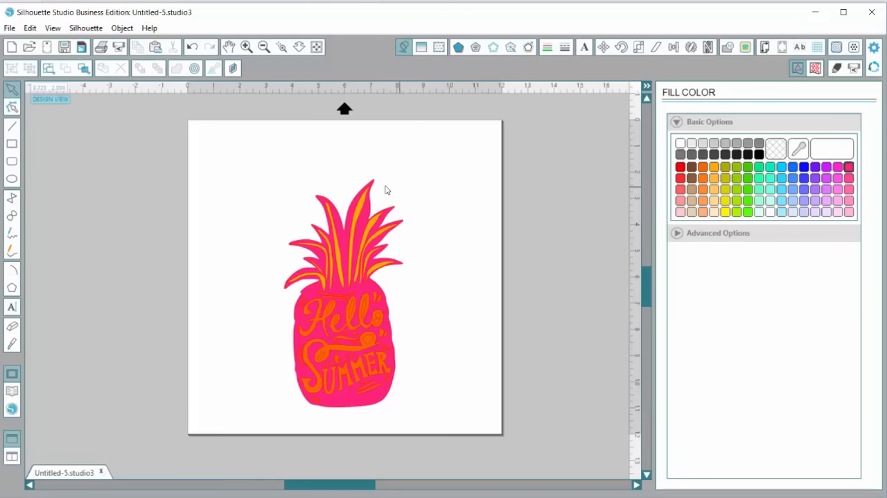
# Create an outward offset of the pink pineapple at a distance of 0.125 in with the Corner style
pyautogui.click(369, 186)
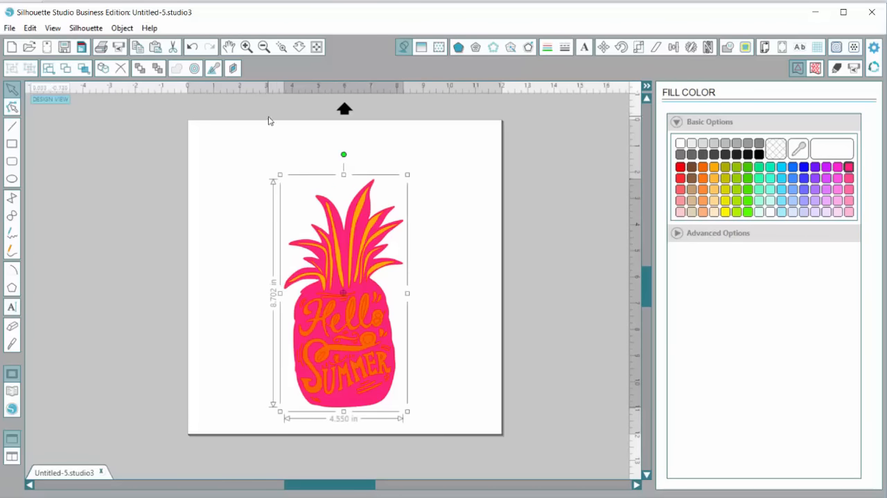
pyautogui.rightClick(386, 200)
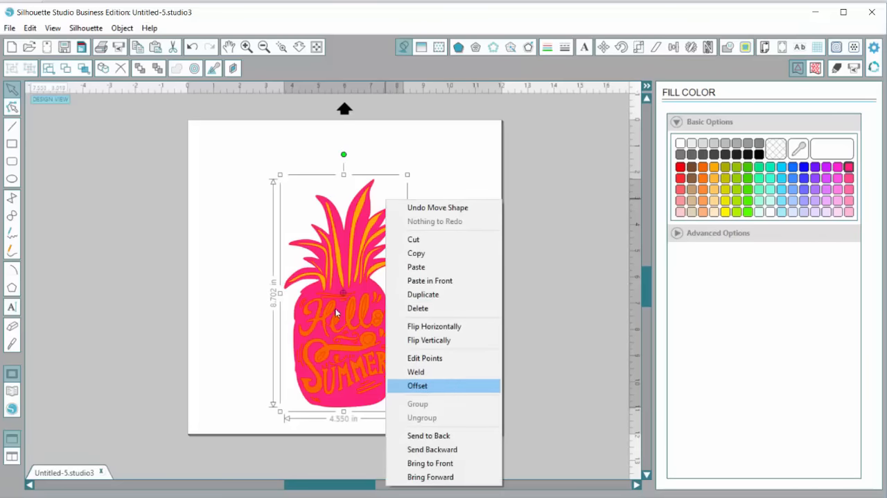
pyautogui.click(418, 386)
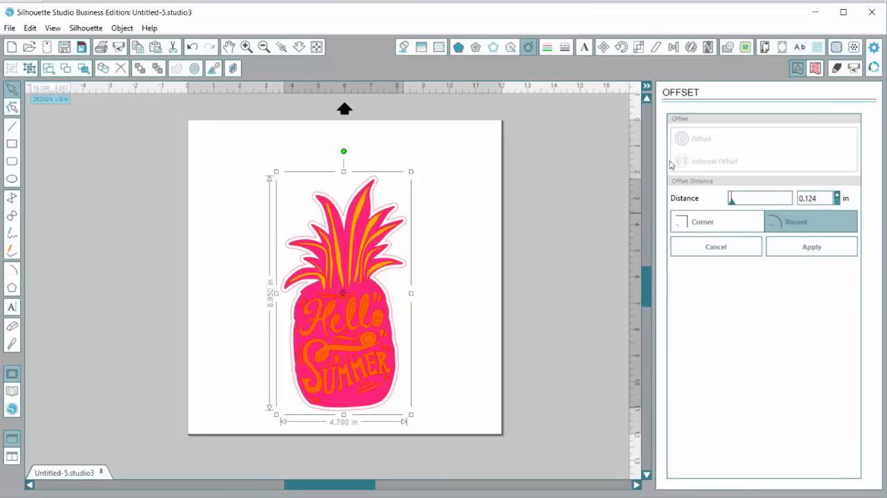
pyautogui.press('Down')
pyautogui.press('Down')
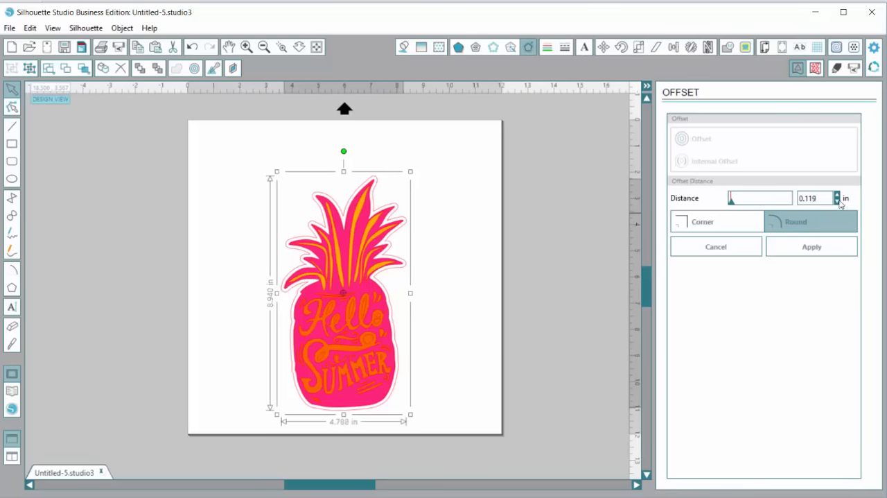
pyautogui.press('Up')
pyautogui.press('Up')
pyautogui.press('Up')
pyautogui.press('Up')
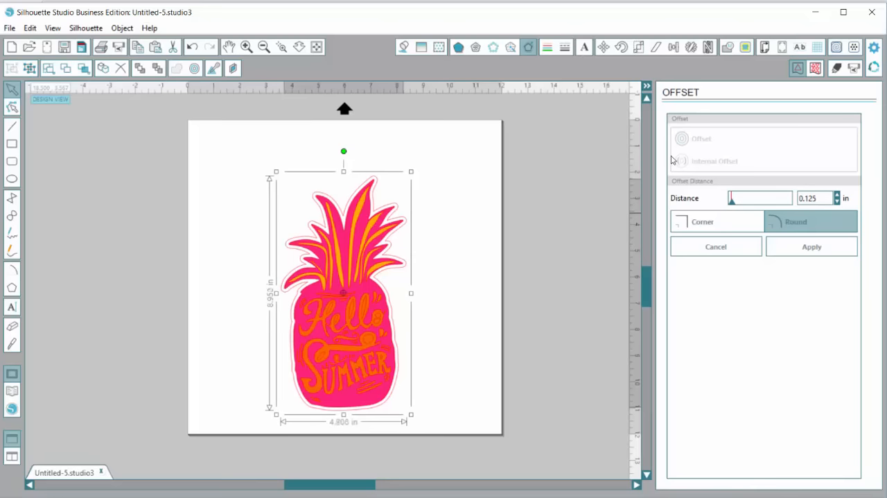
pyautogui.click(724, 228)
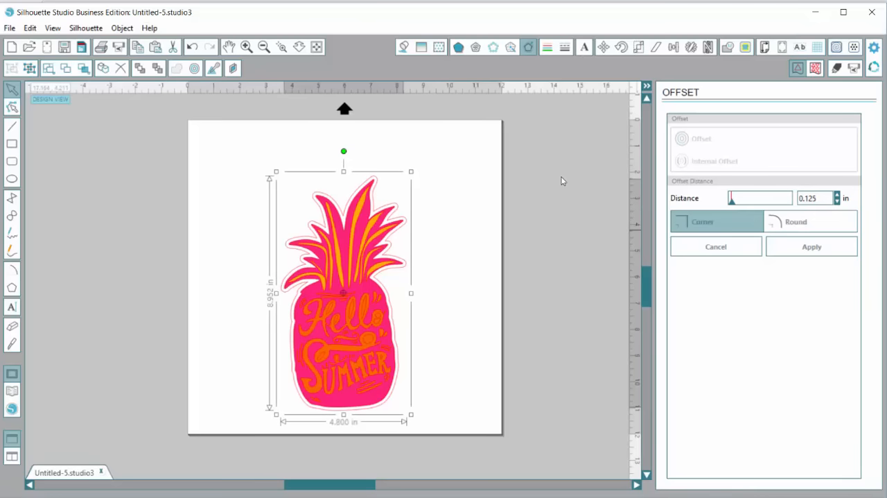
pyautogui.click(803, 223)
pyautogui.click(726, 231)
pyautogui.click(812, 246)
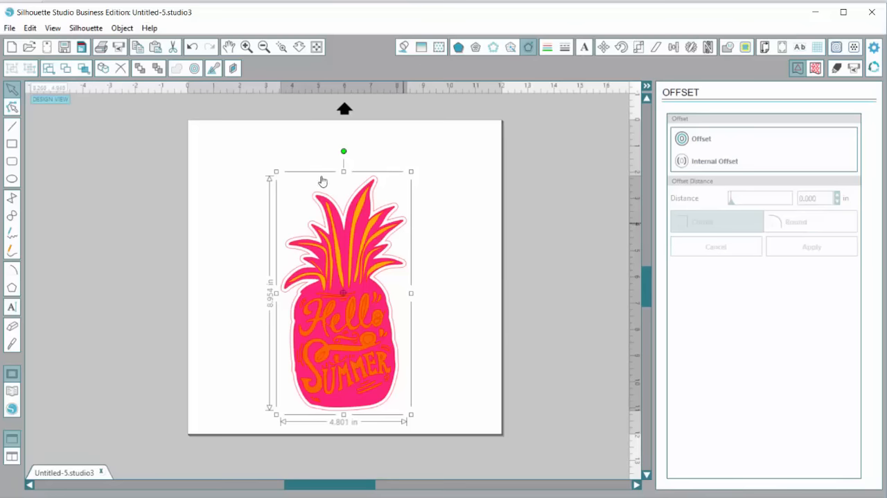
# Create a second outward offset of 0.125 in with Corner style around the first offset outline
pyautogui.click(404, 224)
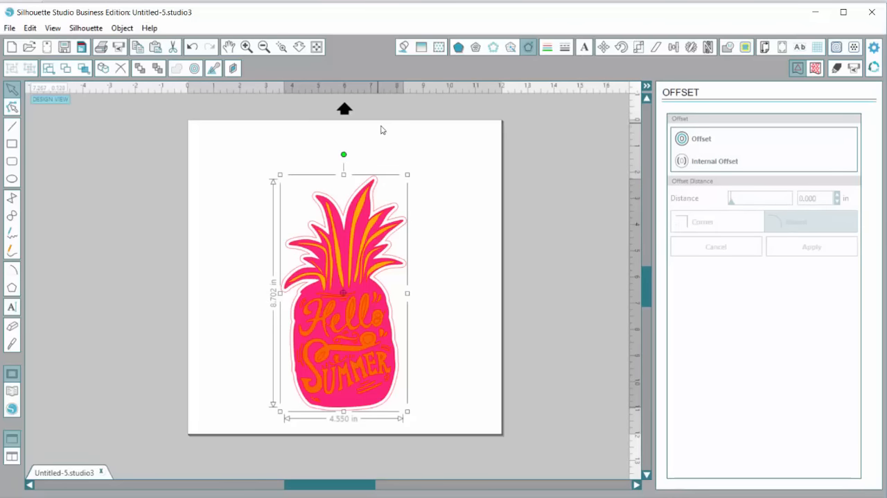
pyautogui.click(378, 179)
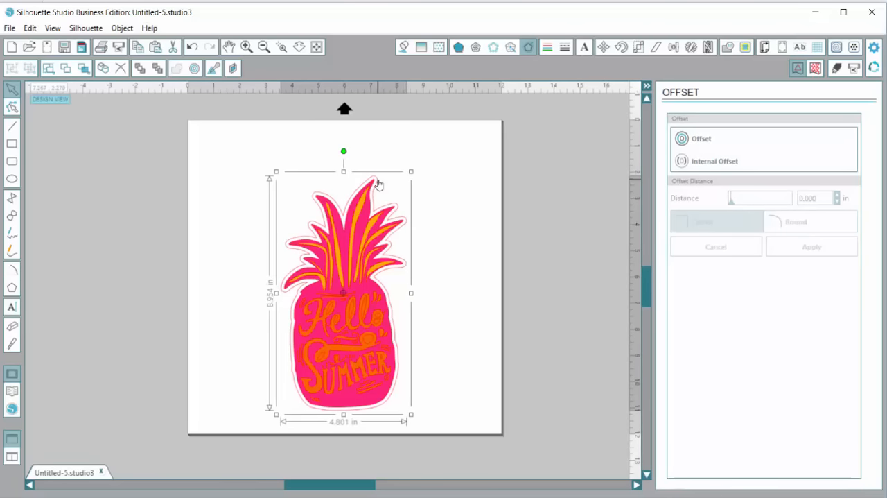
pyautogui.click(700, 141)
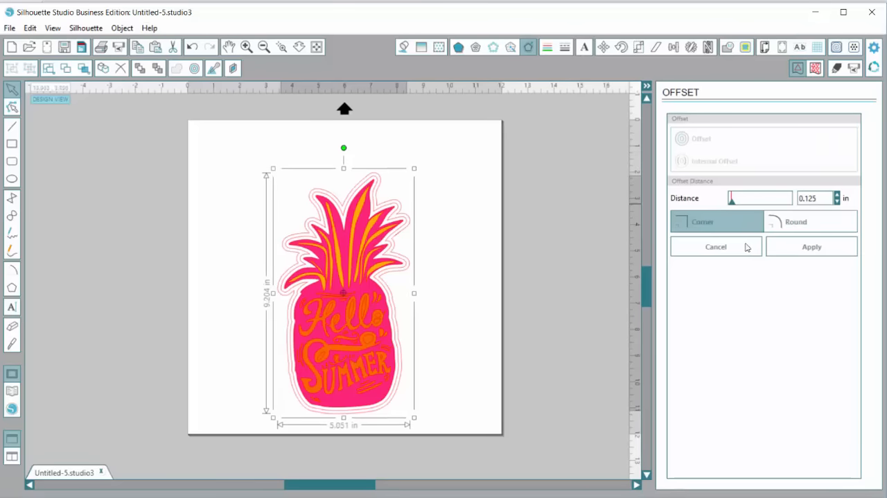
pyautogui.click(779, 254)
# Fill the inner offset with light orange and the outer offset with hot pink
pyautogui.click(403, 48)
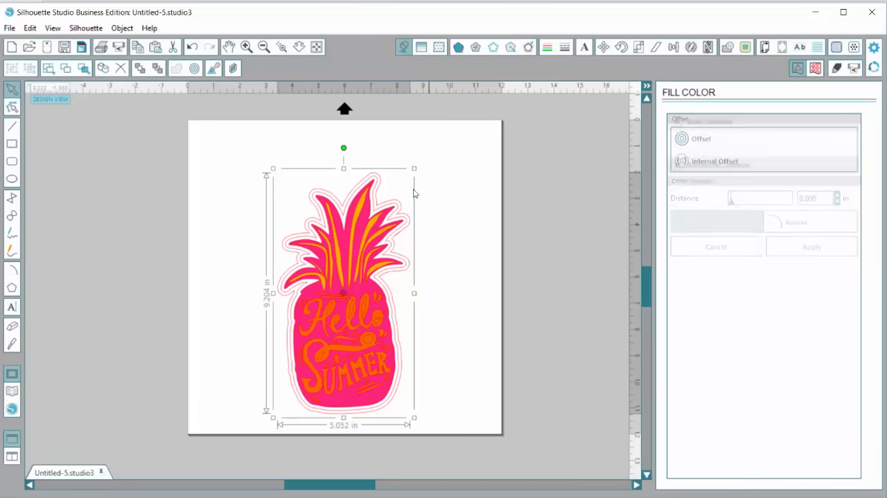
pyautogui.click(713, 176)
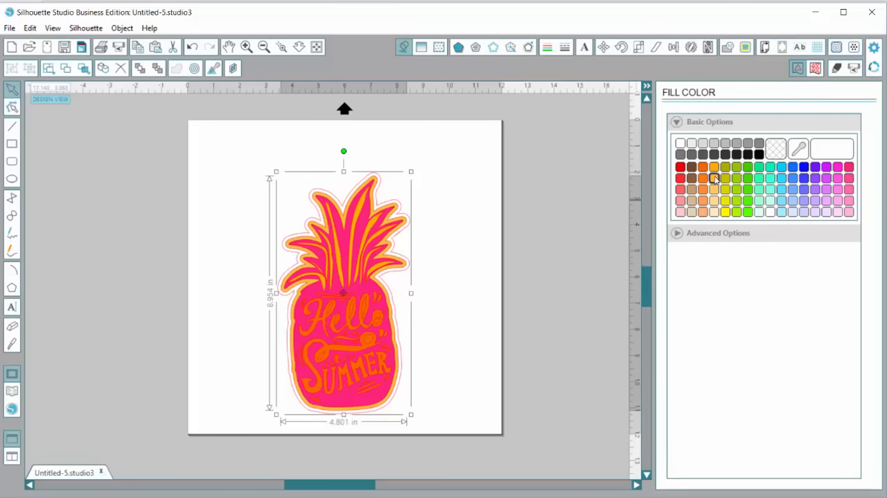
pyautogui.click(324, 185)
pyautogui.click(324, 184)
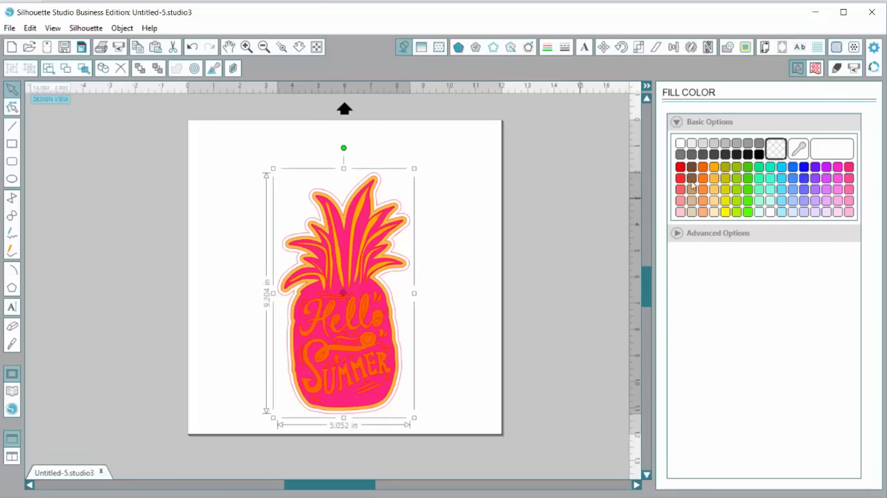
pyautogui.click(850, 168)
pyautogui.click(501, 248)
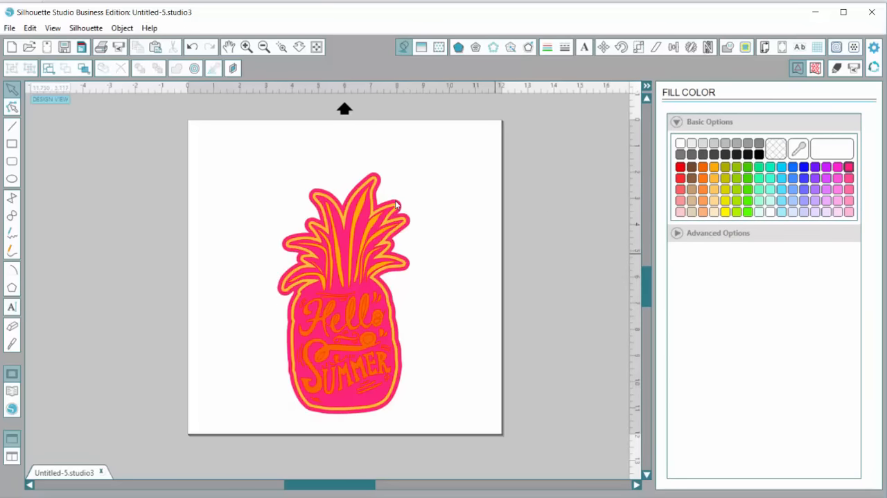
# Move the whole pineapple design toward the page's upper left corner and set the page height to 15 in
pyautogui.moveTo(217, 156); pyautogui.dragTo(459, 434)
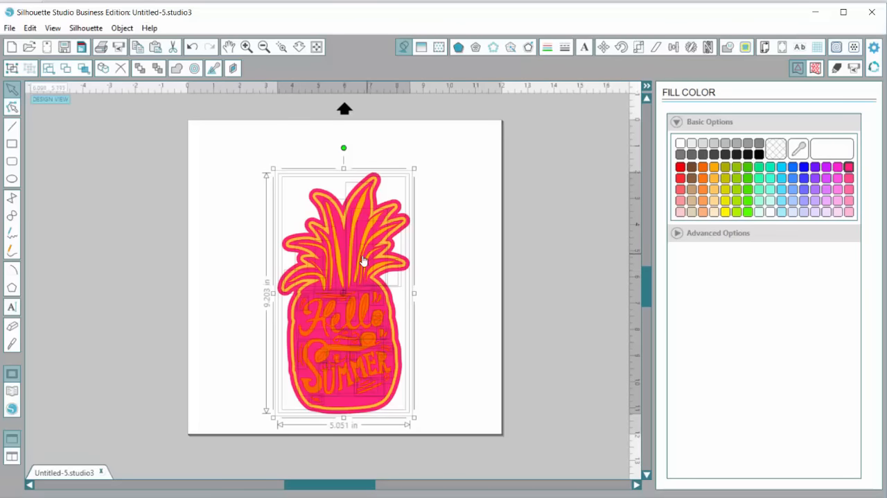
pyautogui.moveTo(362, 262); pyautogui.dragTo(292, 242)
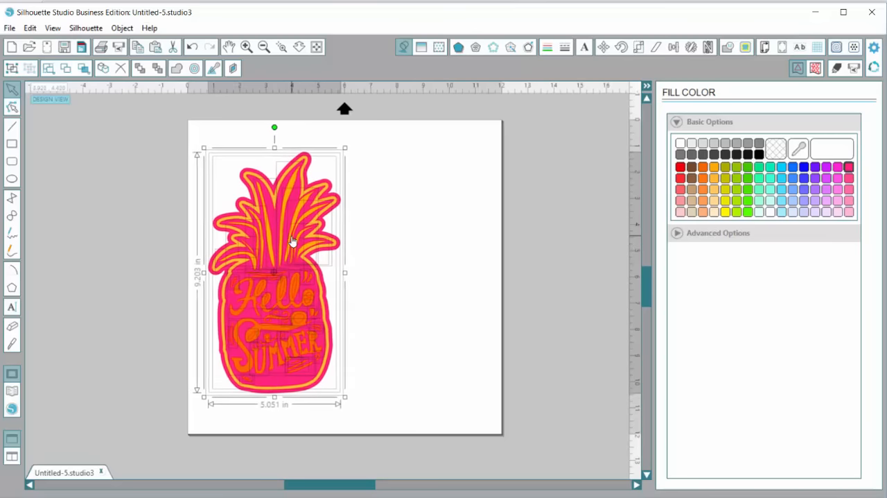
pyautogui.click(264, 47)
pyautogui.click(264, 47)
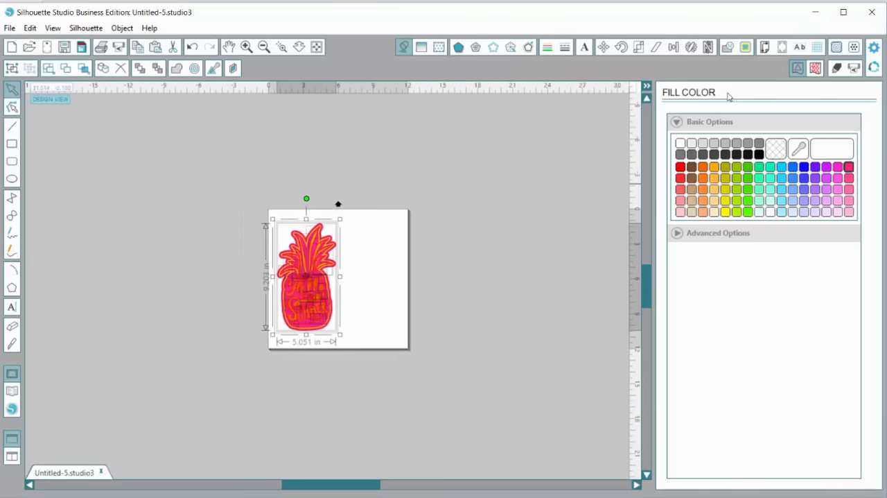
pyautogui.click(765, 47)
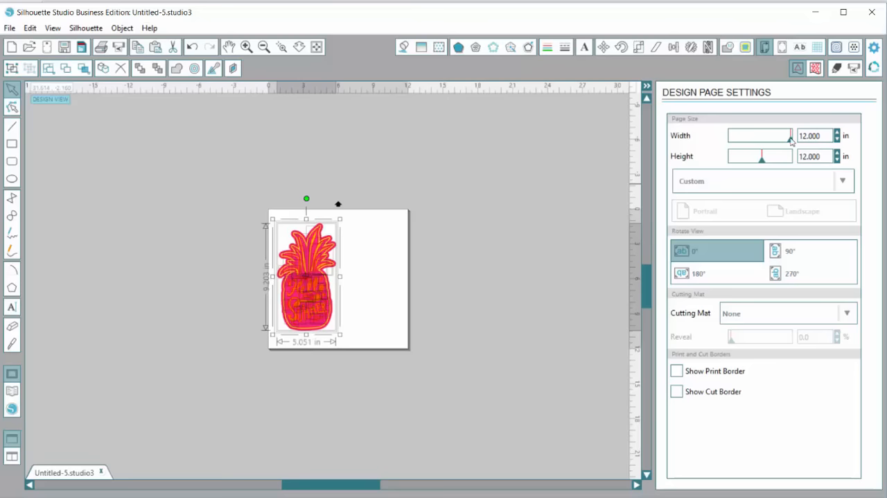
pyautogui.click(824, 156)
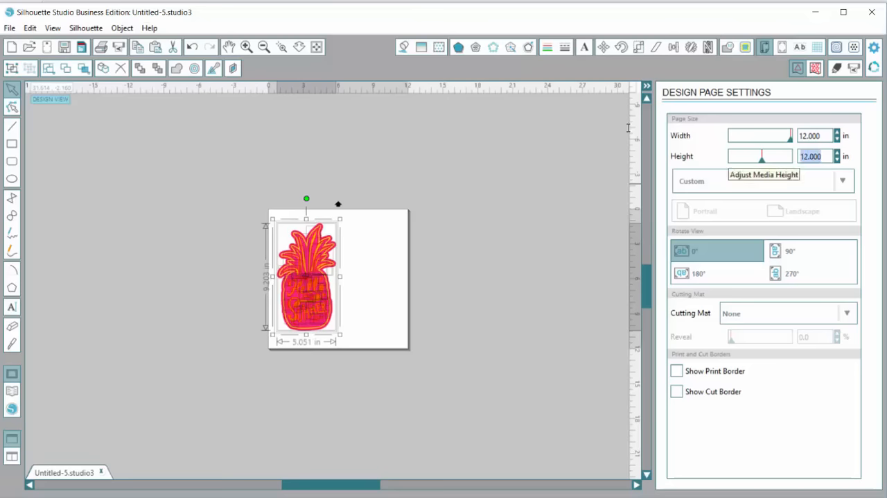
pyautogui.write('15')
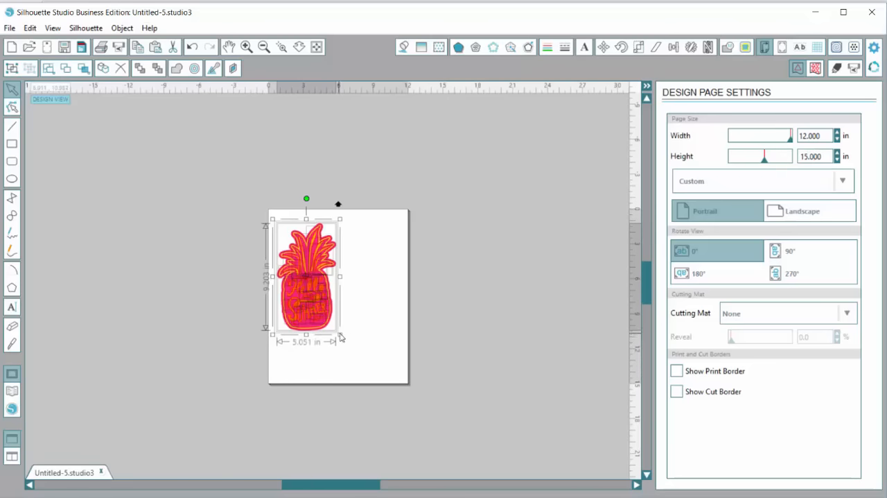
# Enlarge the whole pineapple design proportionally to about 7.63 by 13.9 in so it nearly fills the page height
pyautogui.moveTo(340, 336); pyautogui.dragTo(373, 390)
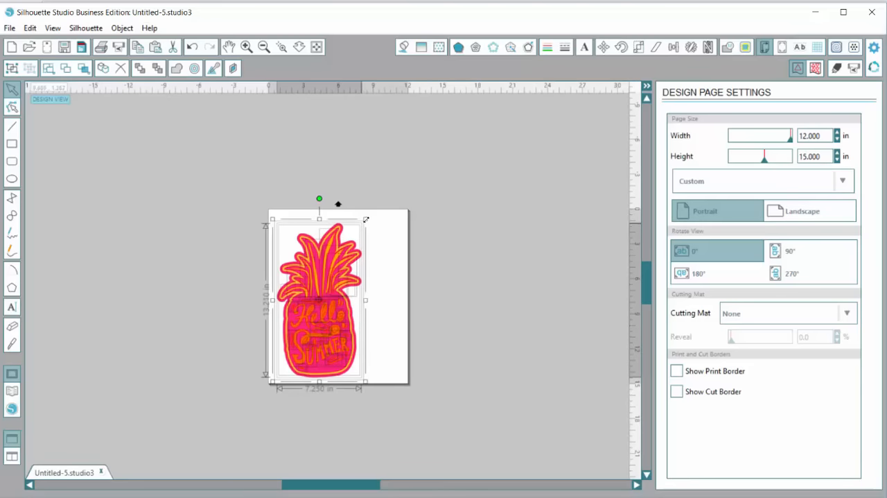
pyautogui.moveTo(366, 219); pyautogui.dragTo(375, 214)
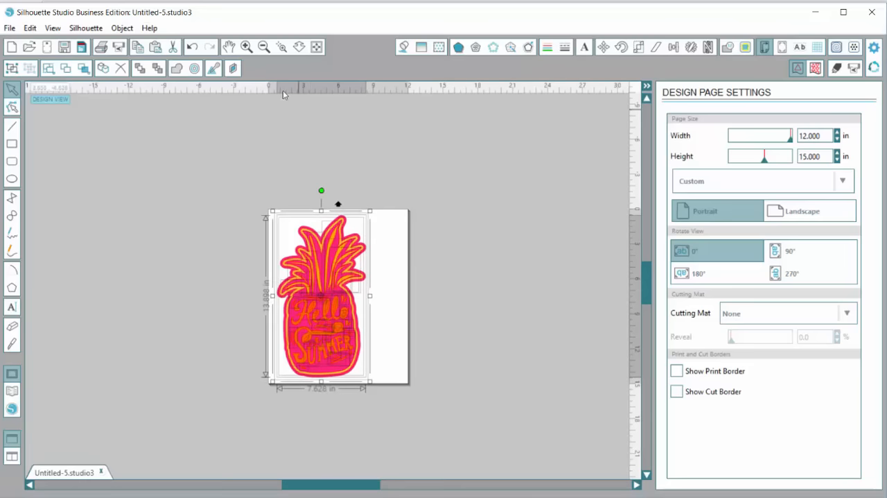
pyautogui.click(246, 46)
pyautogui.click(520, 293)
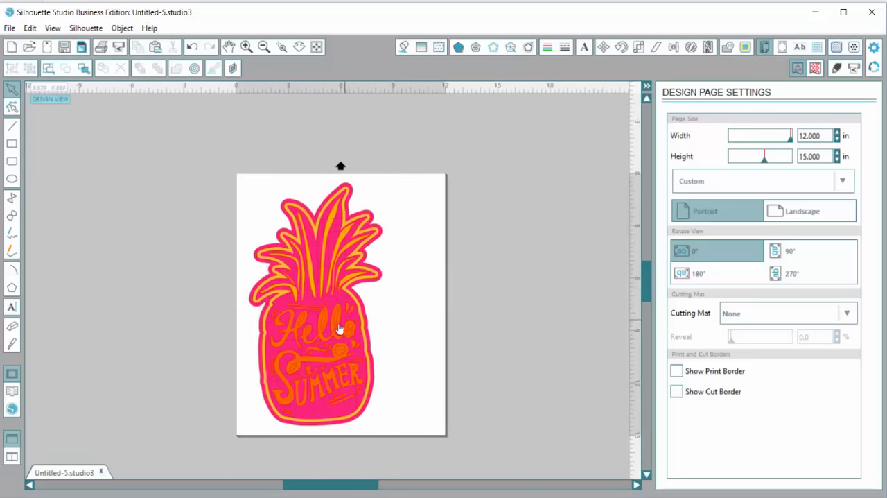
# Select the entire pineapple design and place a duplicate directly to its right
pyautogui.moveTo(196, 161); pyautogui.dragTo(460, 438)
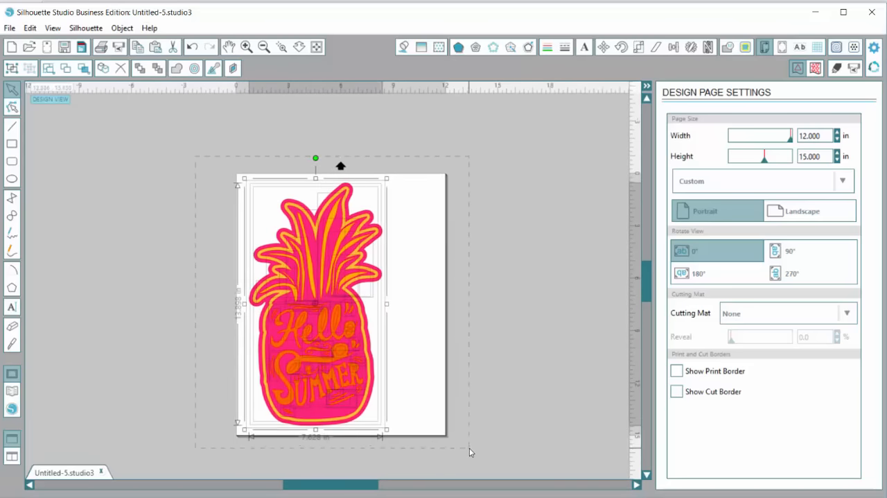
pyautogui.click(692, 48)
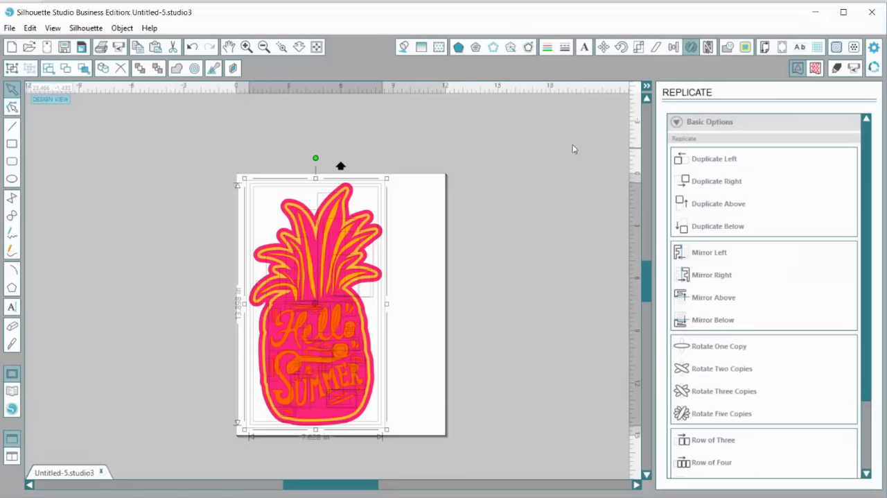
pyautogui.hotkey('ctrl', 'd')
pyautogui.click(533, 305)
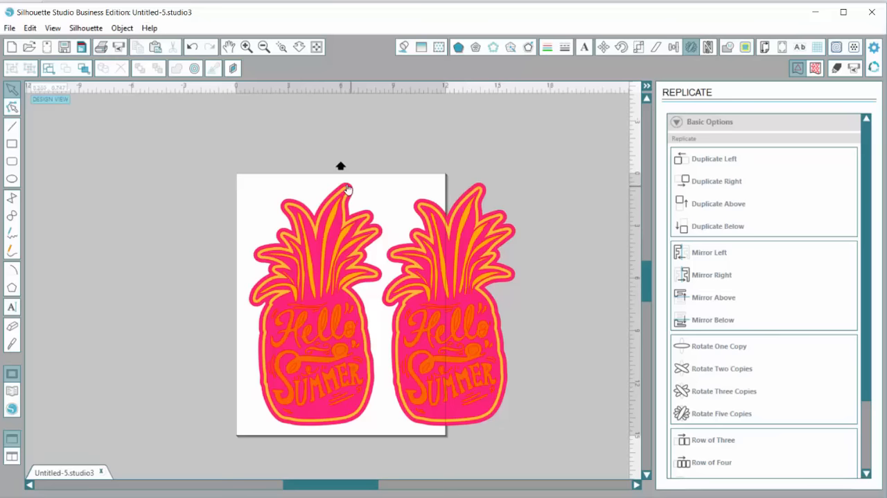
# Delete the leaf accents, pink pineapple, light orange offset and lettering from the left copy, keeping only its outer pink silhouette
pyautogui.moveTo(204, 145); pyautogui.dragTo(387, 334)
pyautogui.press('Delete')
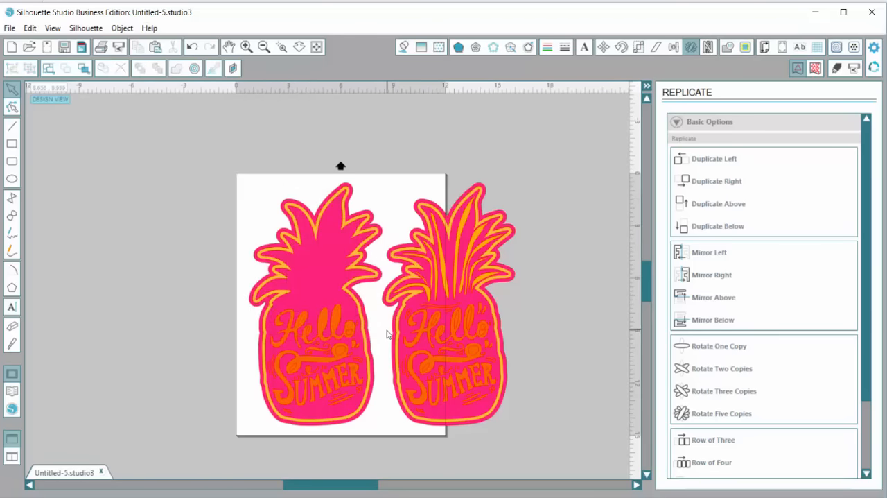
pyautogui.click(361, 231)
pyautogui.press('Delete')
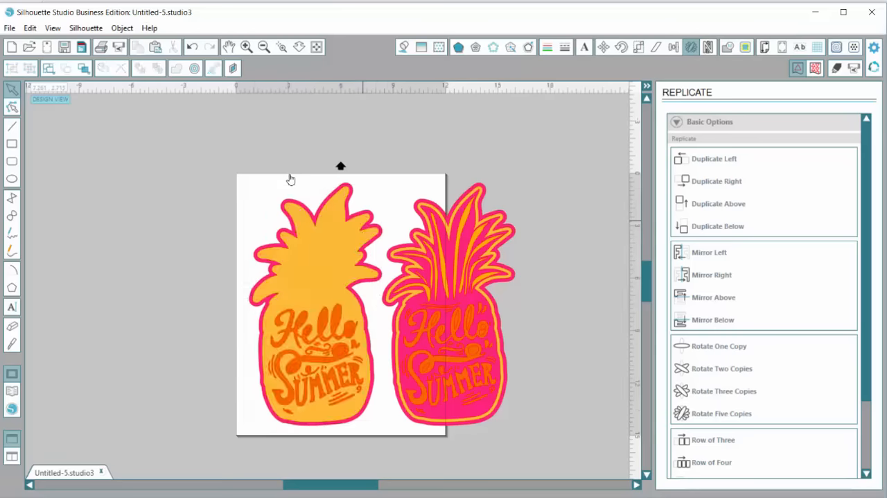
pyautogui.click(349, 238)
pyautogui.press('Delete')
pyautogui.moveTo(201, 284); pyautogui.dragTo(392, 439)
pyautogui.press('Delete')
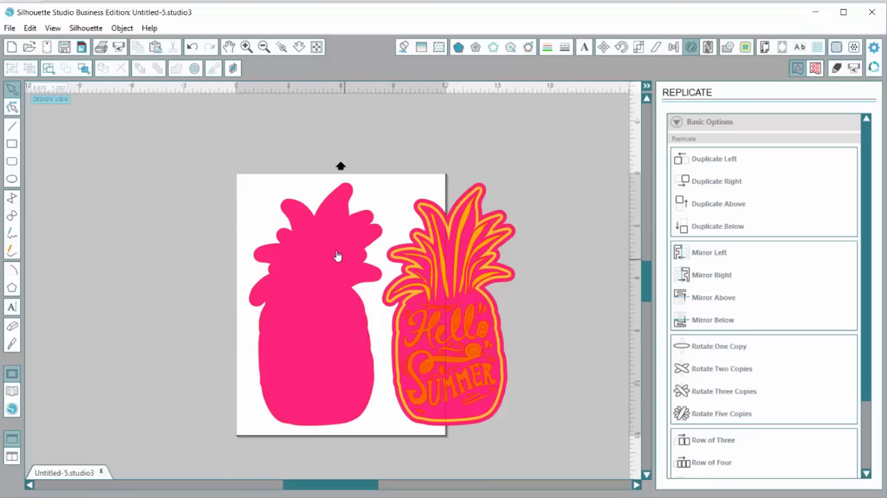
# Delete the outer pink offset layer from the right-hand pineapple copy
pyautogui.click(427, 399)
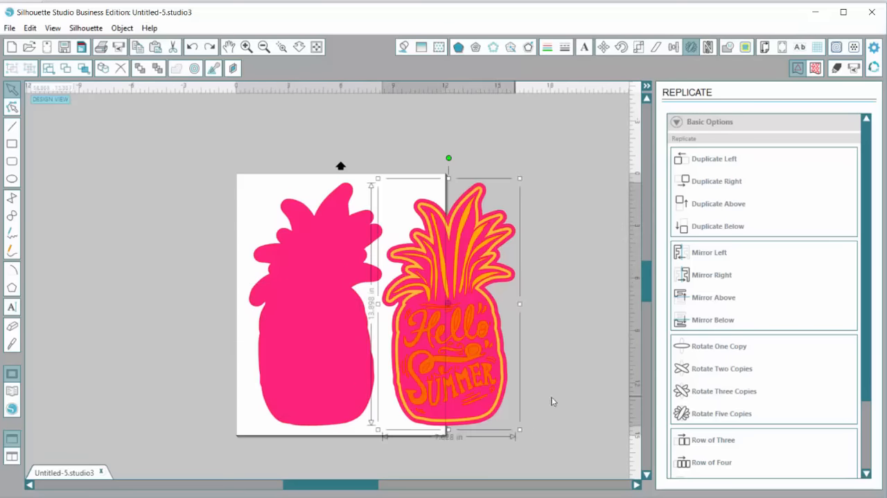
pyautogui.click(510, 284)
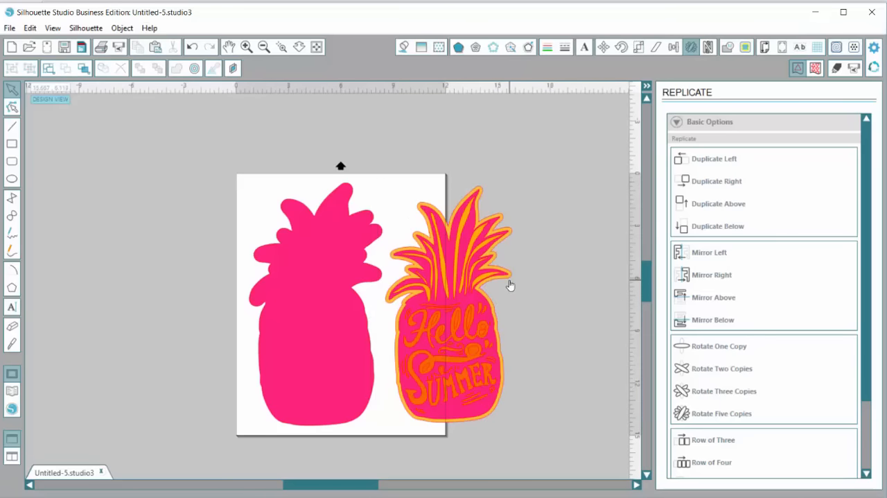